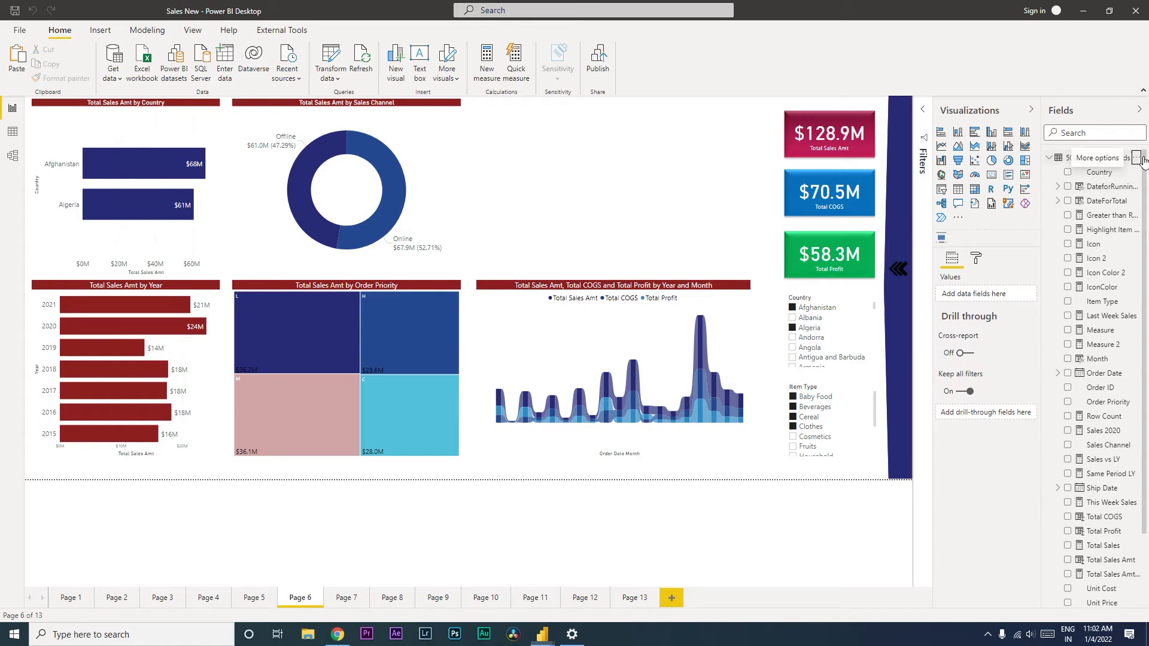
Create a Concatenated list of values quick measure for Country in the 50000 Sales Records table, with 2 values before truncation
left_click(1141, 162)
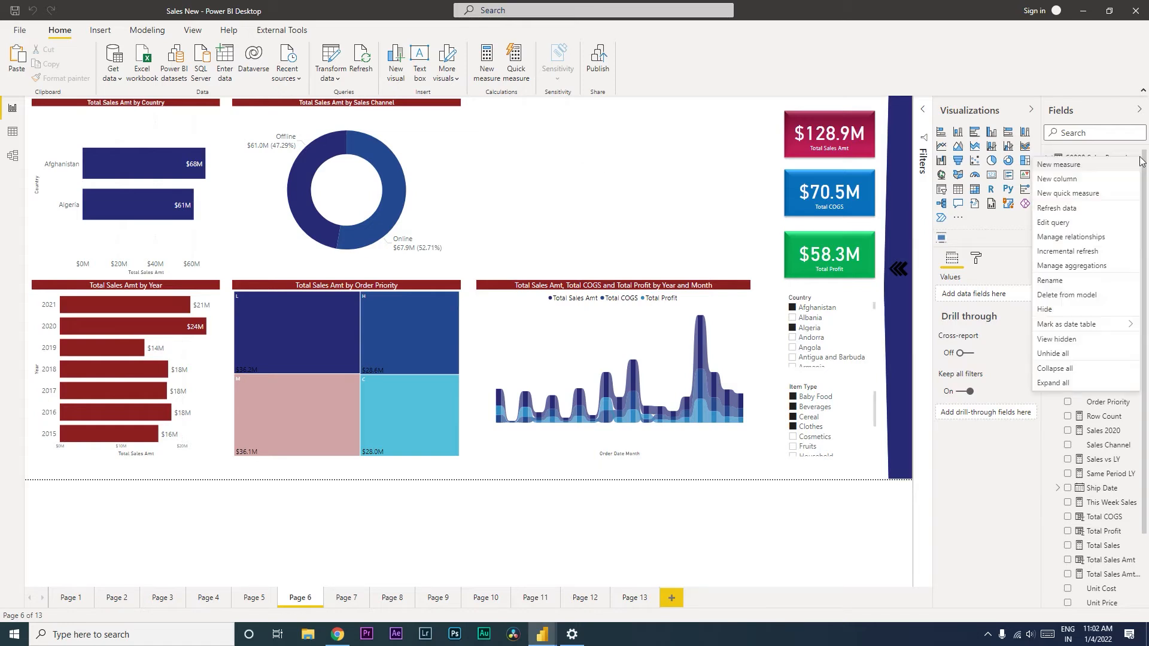
left_click(1063, 197)
left_click(555, 157)
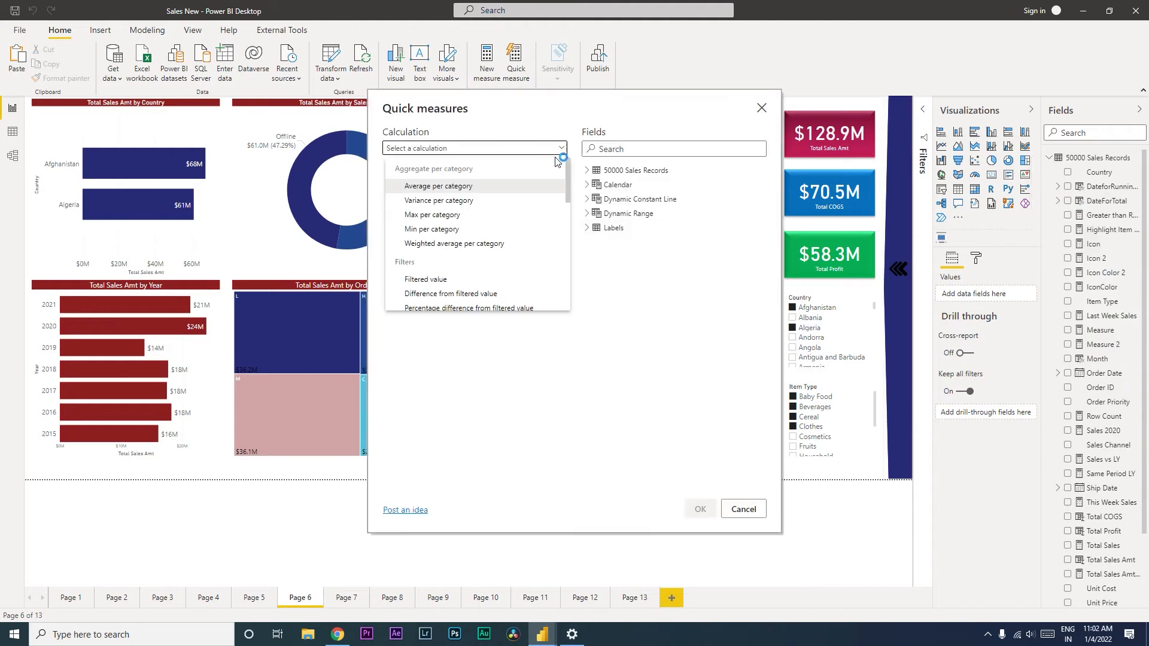
left_click_drag(567, 174, 563, 290)
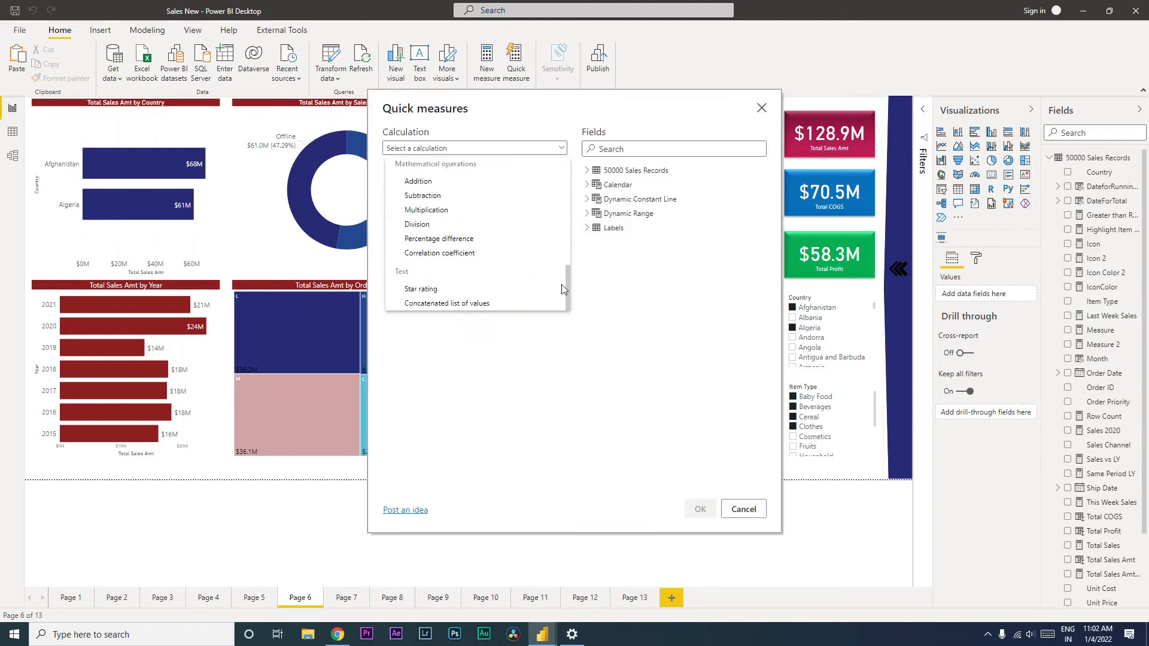
left_click(441, 311)
left_click(587, 171)
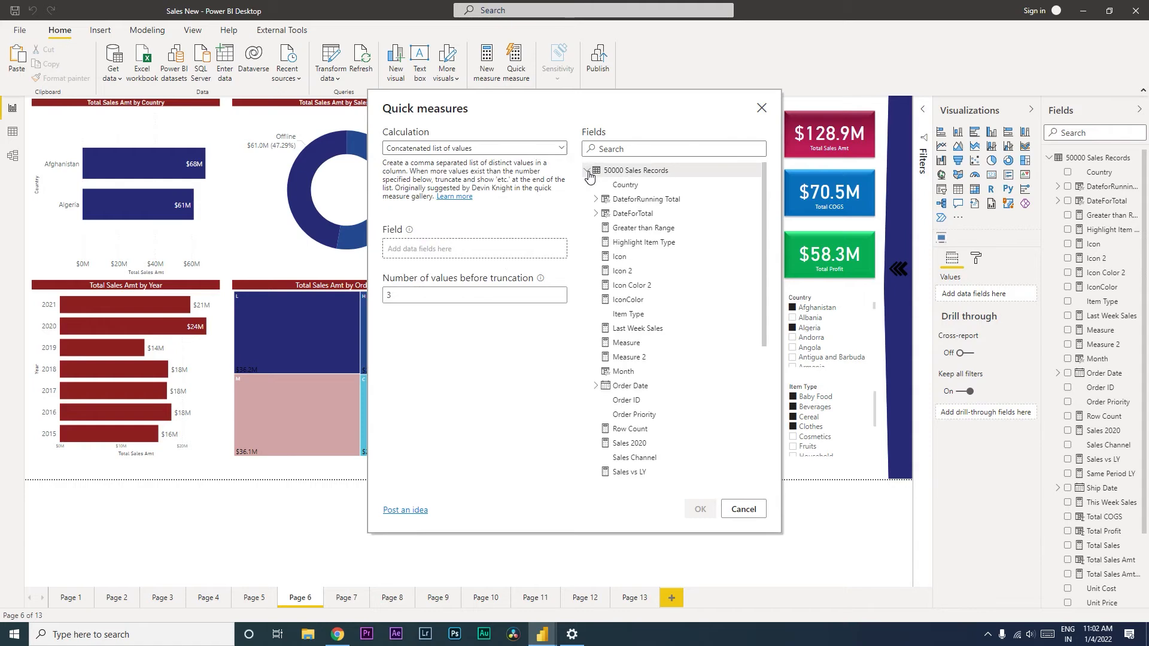
left_click_drag(619, 186, 435, 253)
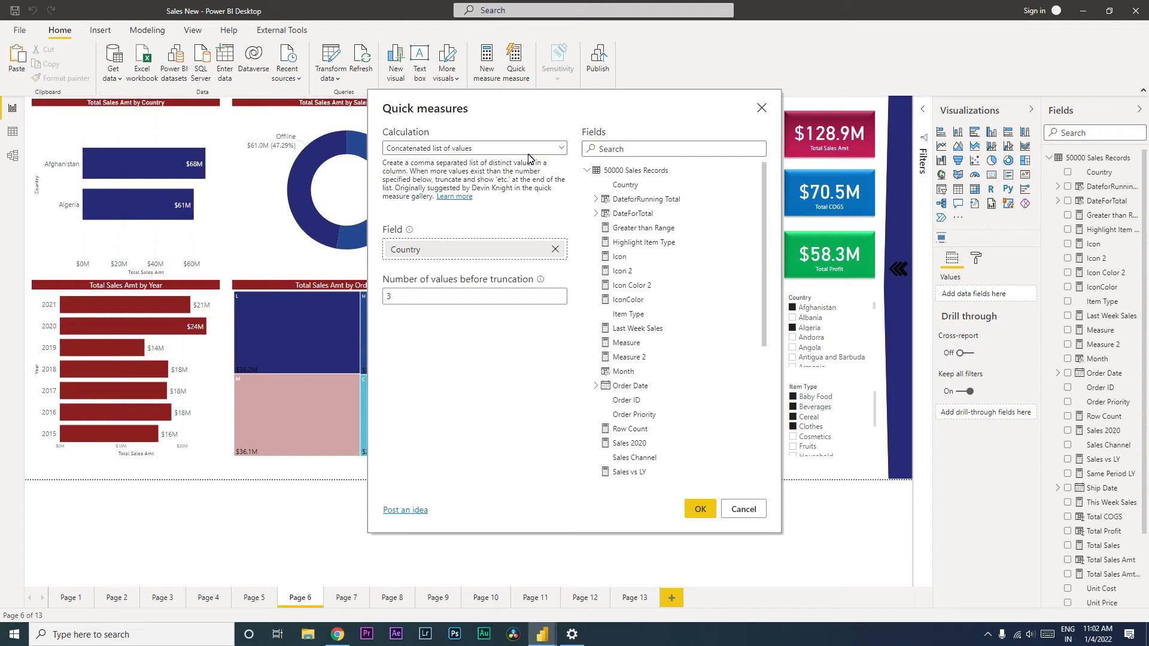
left_click_drag(410, 299, 341, 298)
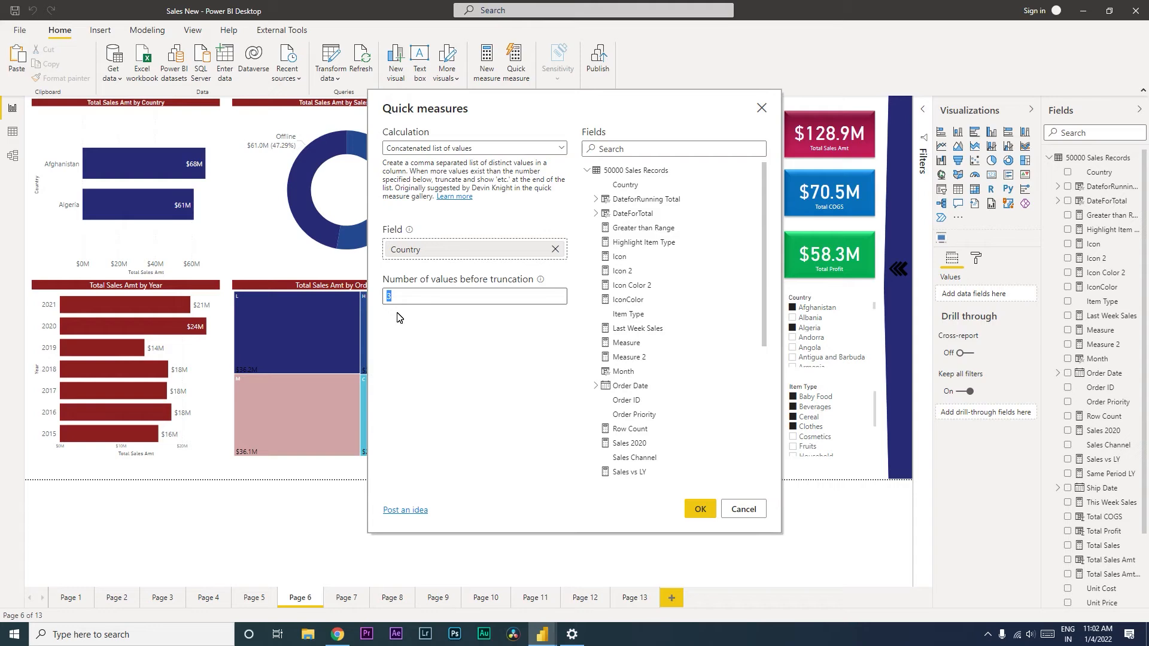
type("1")
left_click(701, 509)
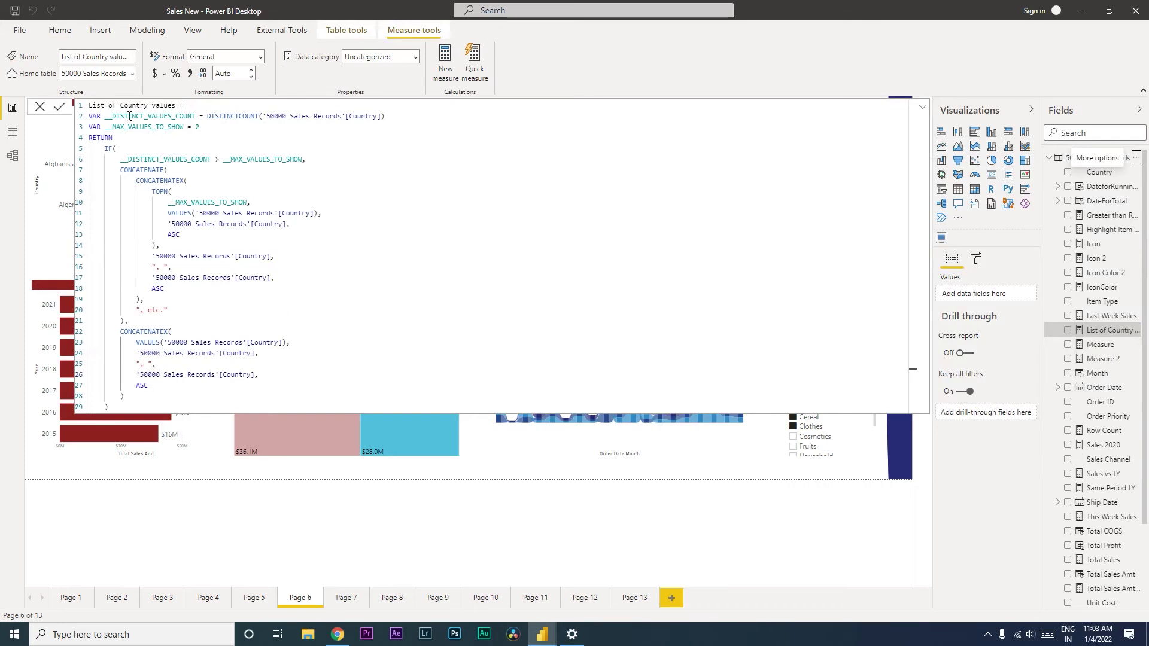
Create a second Concatenated list of values quick measure for Item Type, with 2 values before truncation, and close the formula editor
left_click(1136, 157)
left_click(1072, 199)
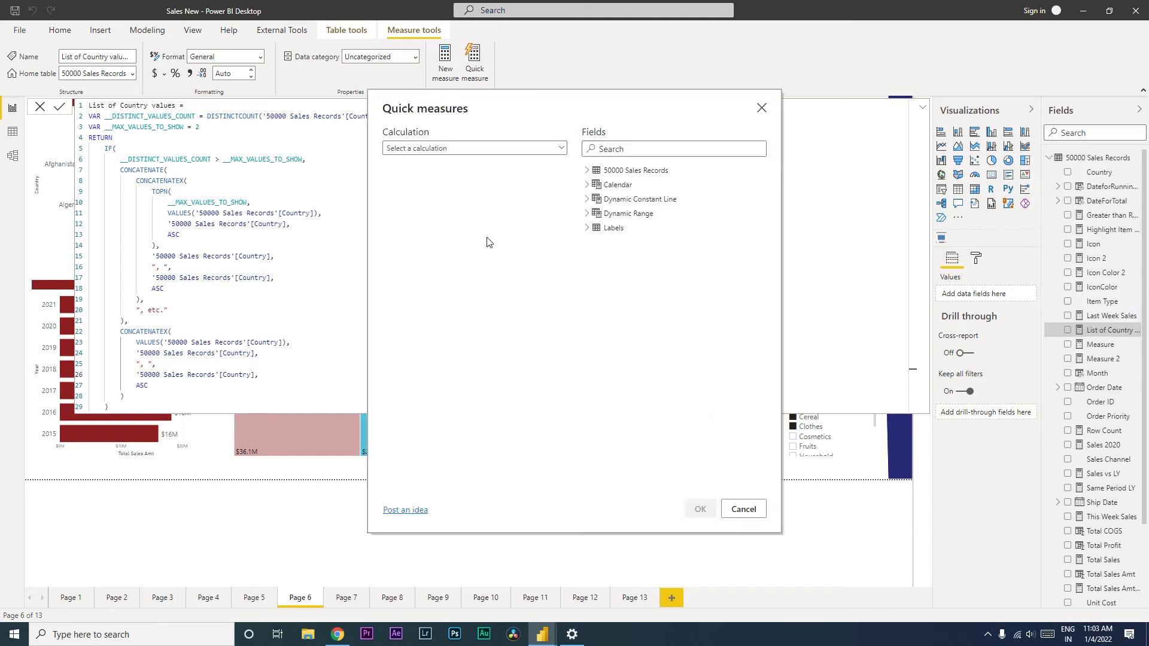
left_click(556, 149)
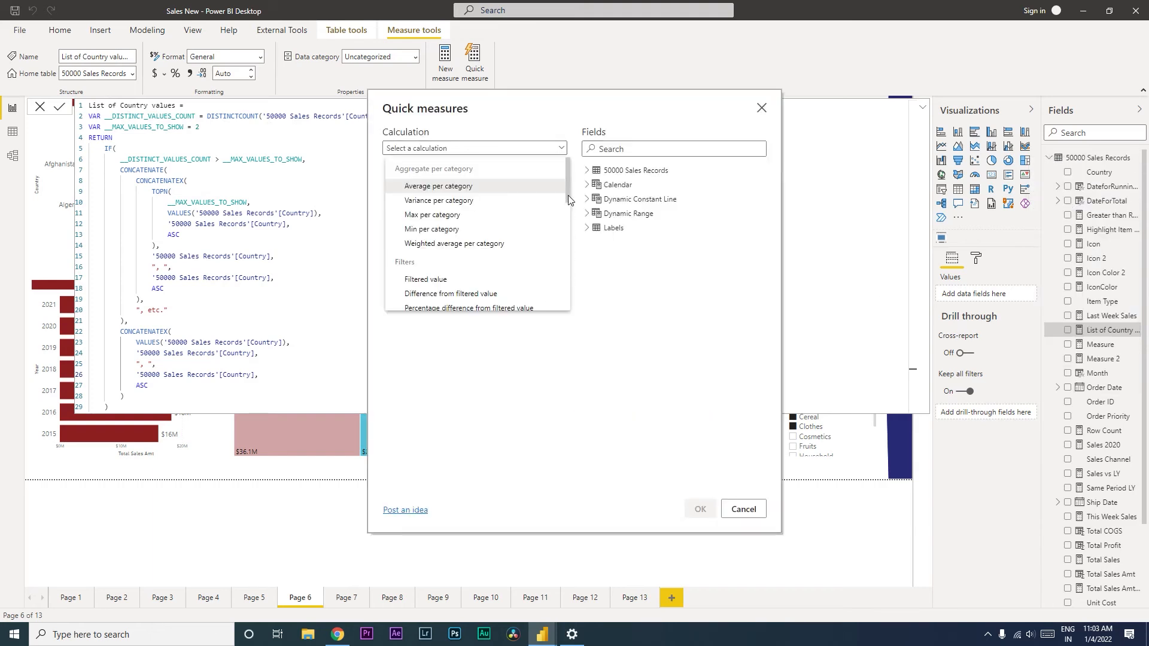
scroll(539, 239, "down", 10)
left_click(450, 305)
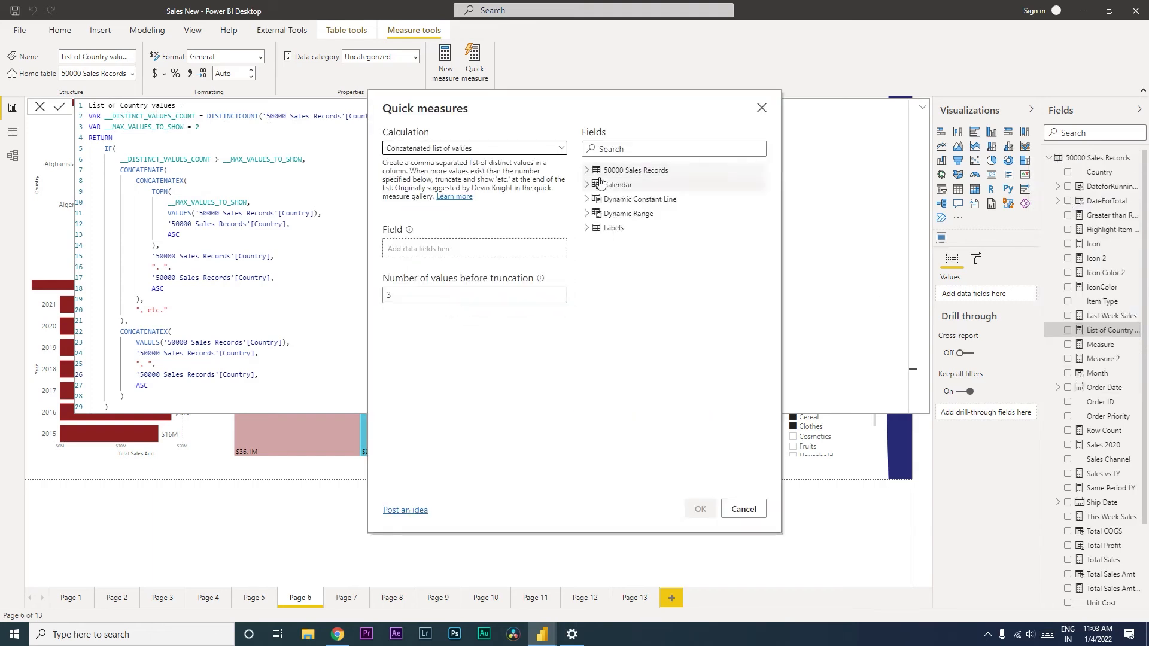
left_click(587, 171)
left_click_drag(628, 314, 446, 253)
double_click(443, 293)
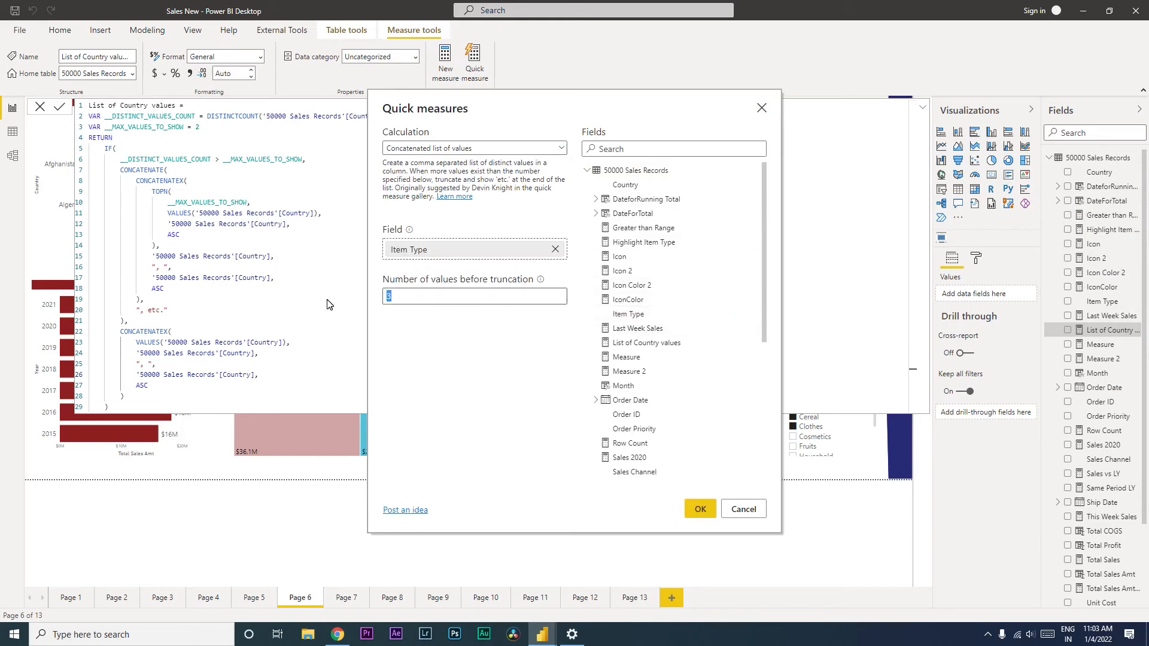
type("2")
left_click(698, 513)
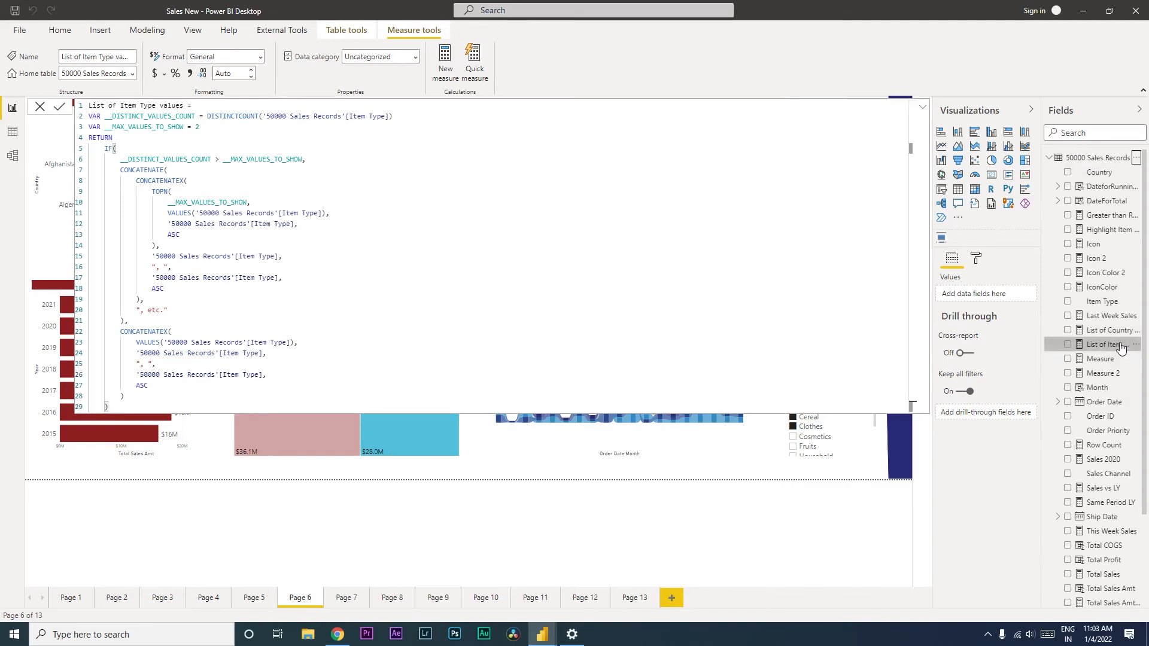
left_click(40, 107)
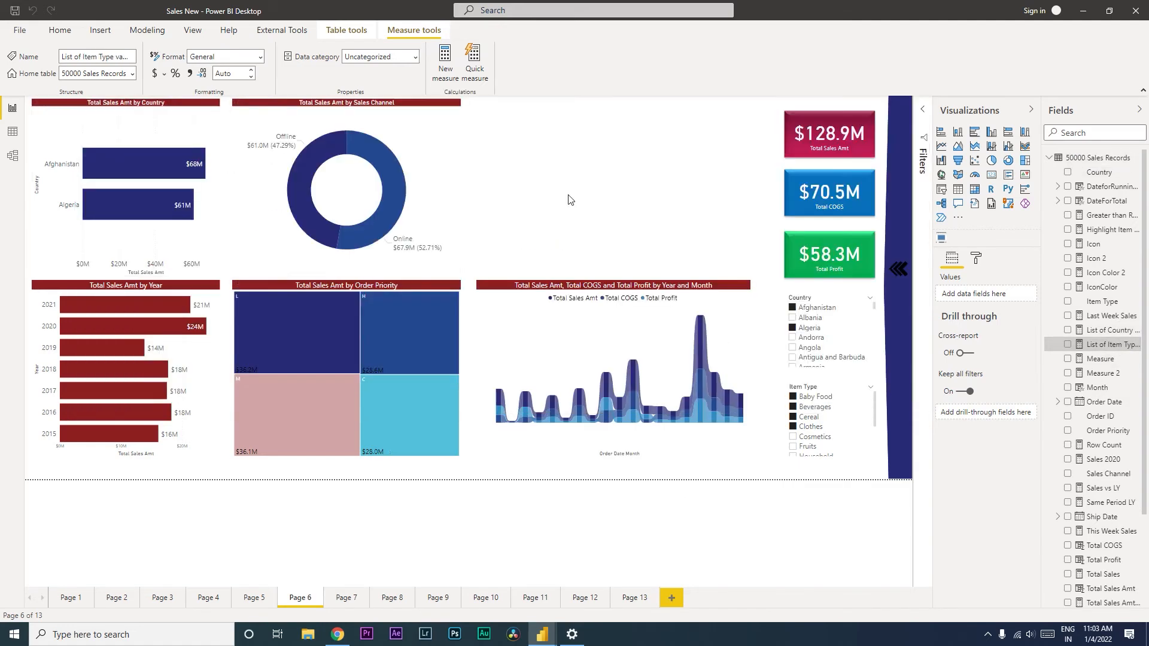
left_click(706, 210)
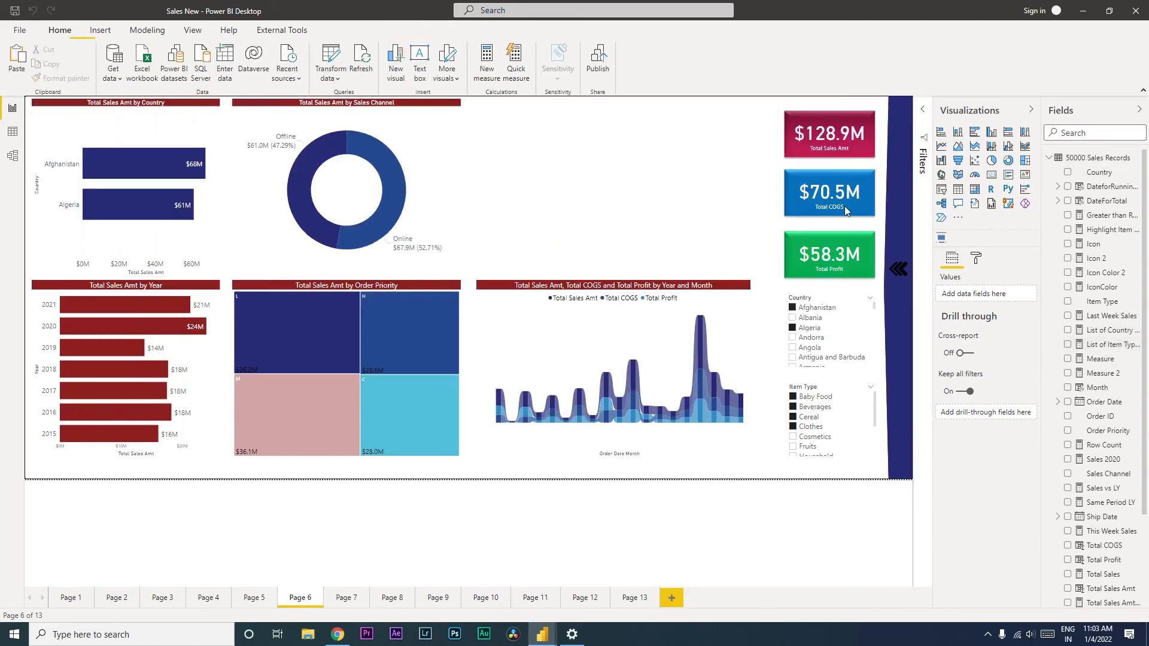
Add a card showing the List of Country values measure in the empty area beside the sales channel donut chart
left_click(1140, 159)
left_click(647, 173)
left_click(1068, 331)
left_click_drag(118, 157, 638, 133)
left_click(992, 174)
left_click_drag(646, 173, 735, 157)
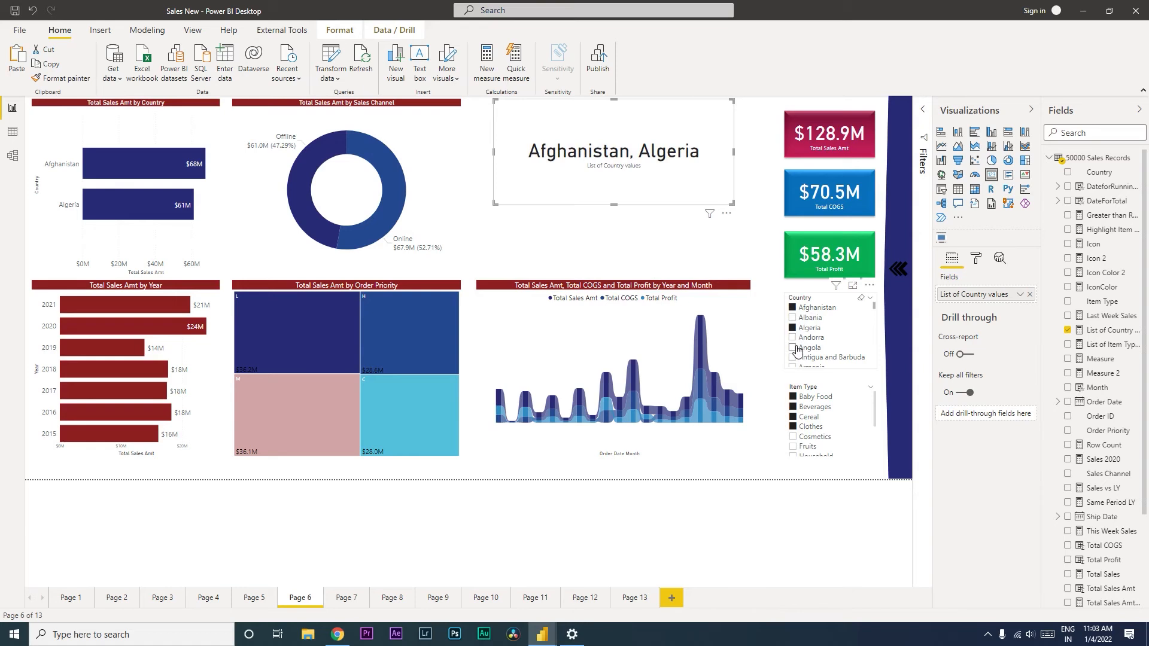
Try the Country slicer with only Andorra selected, clearing all country selections before and after
left_click(799, 312)
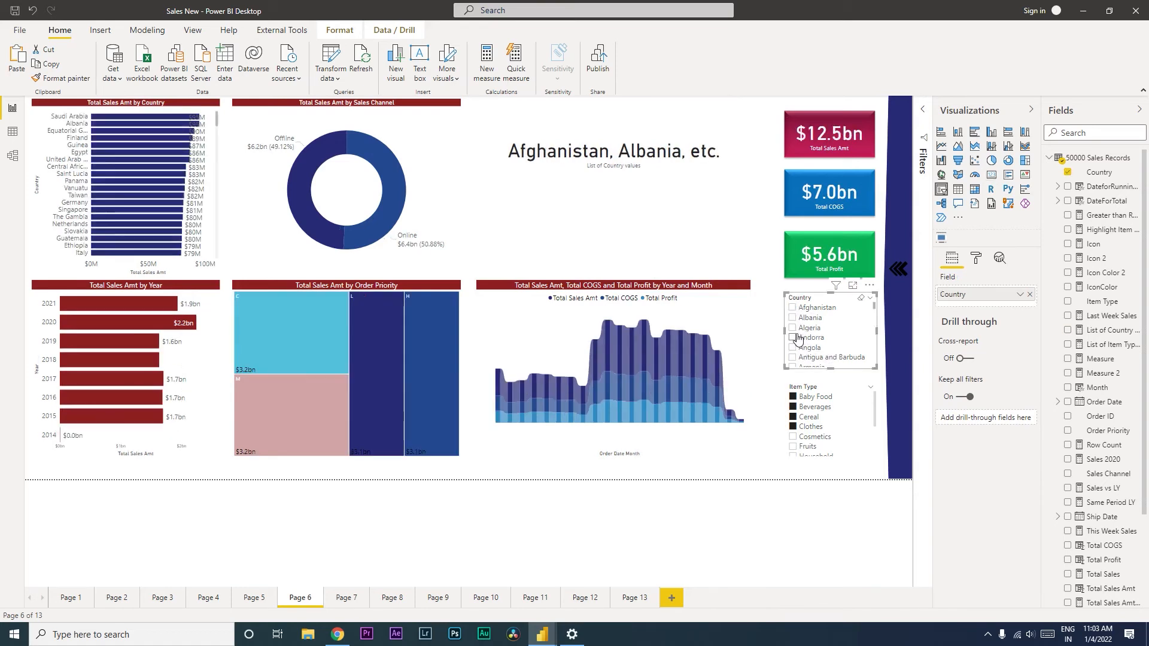
left_click(801, 339)
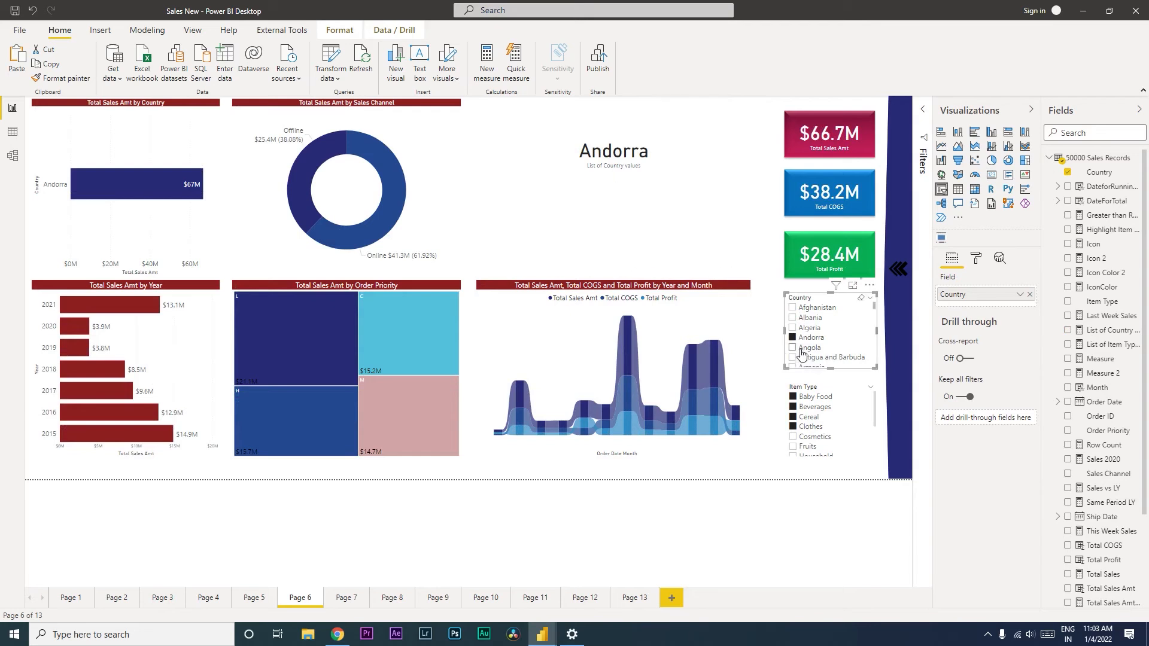
left_click(802, 337)
scroll(836, 339, "down", 5)
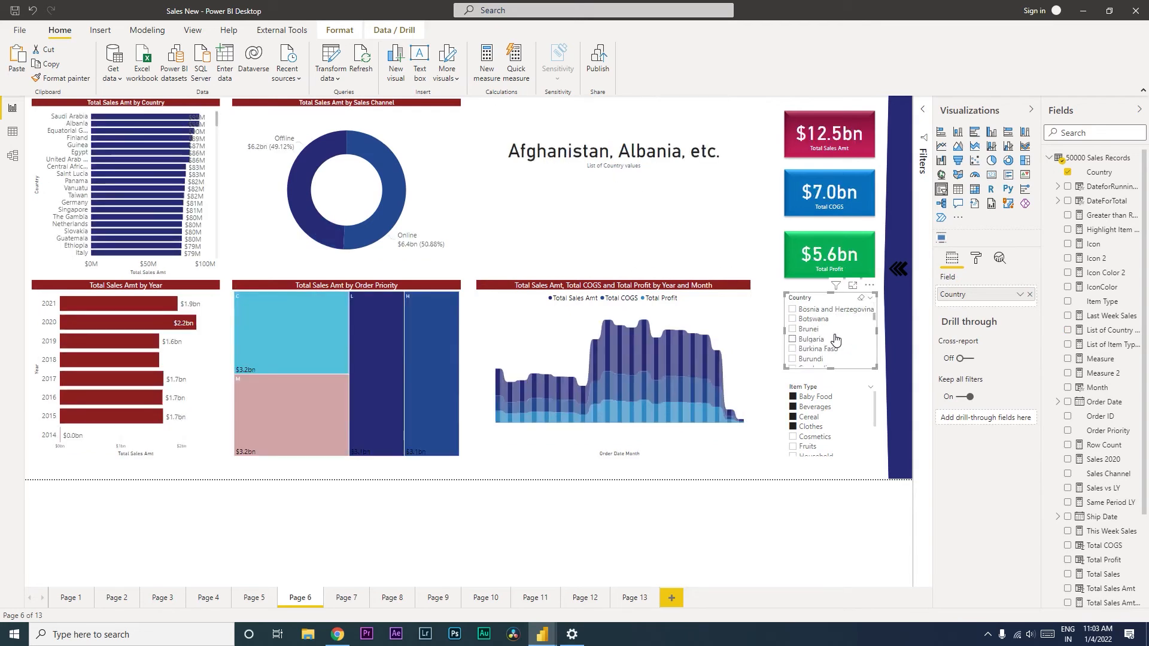
Filter the Country slicer to Brunei, Bulgaria and Burkina Faso together to test the country list card
left_click(794, 309)
left_click(798, 330)
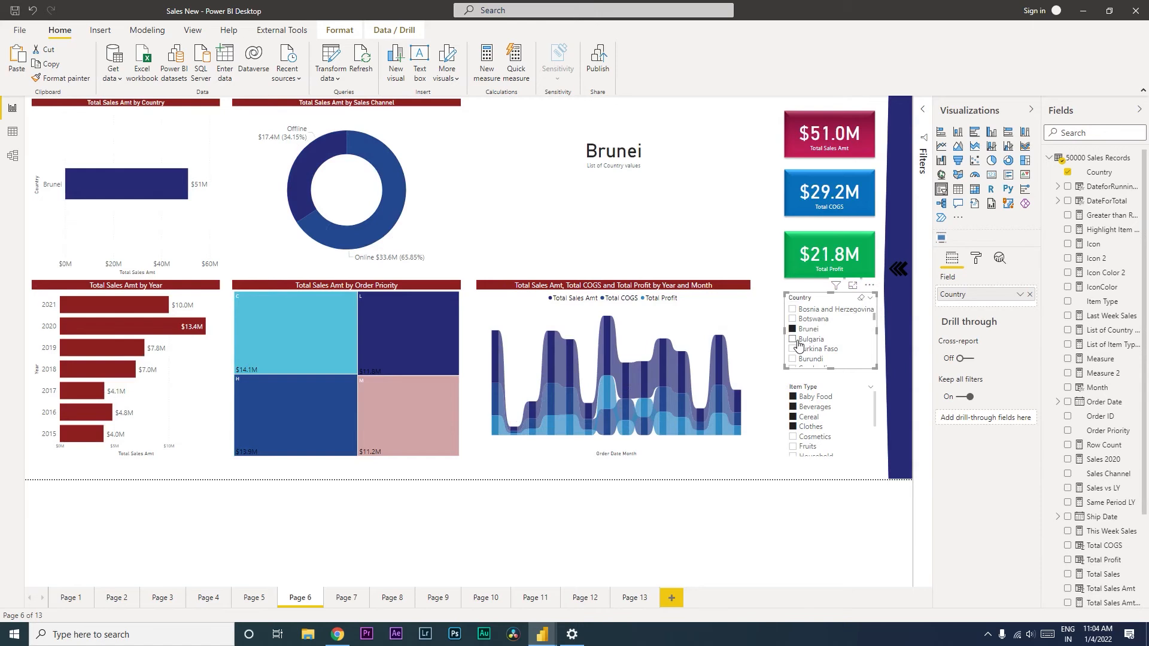
left_click(794, 339, "ctrl")
left_click(793, 349, "ctrl")
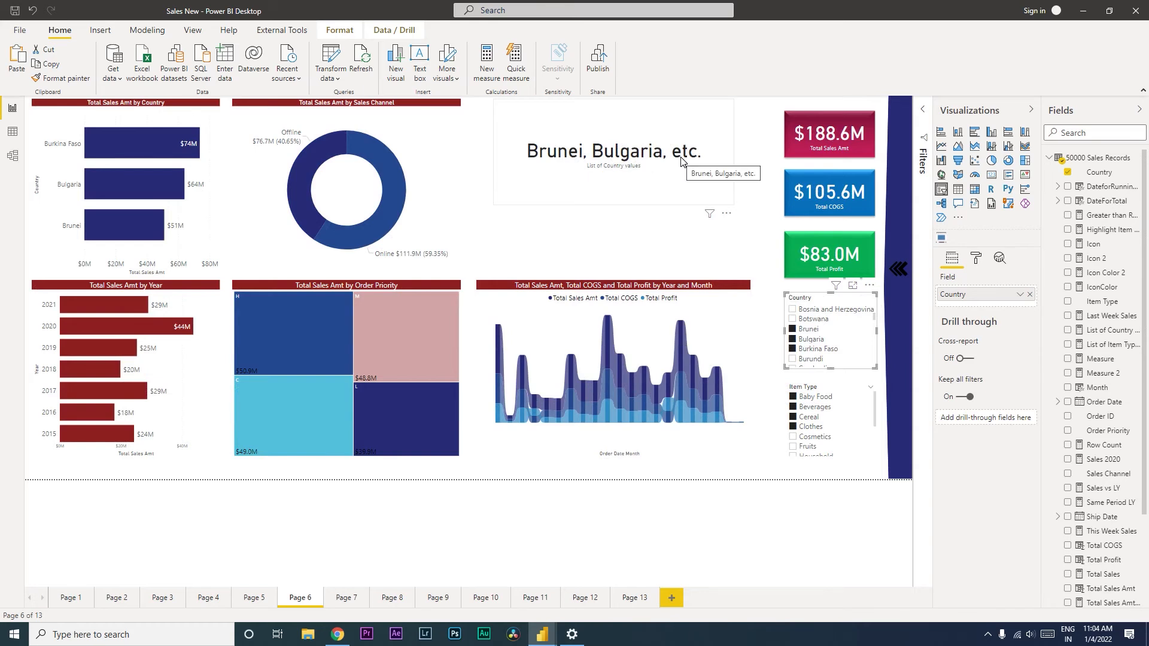
Delete the card showing the list of country values
left_click(688, 189)
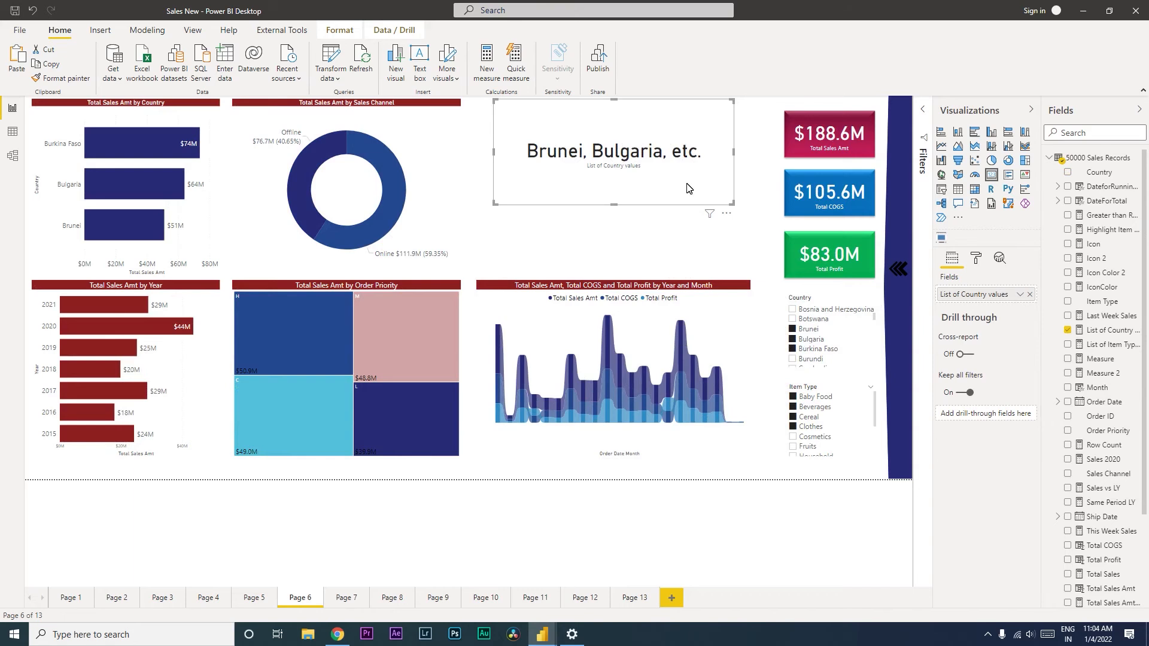
key("Delete")
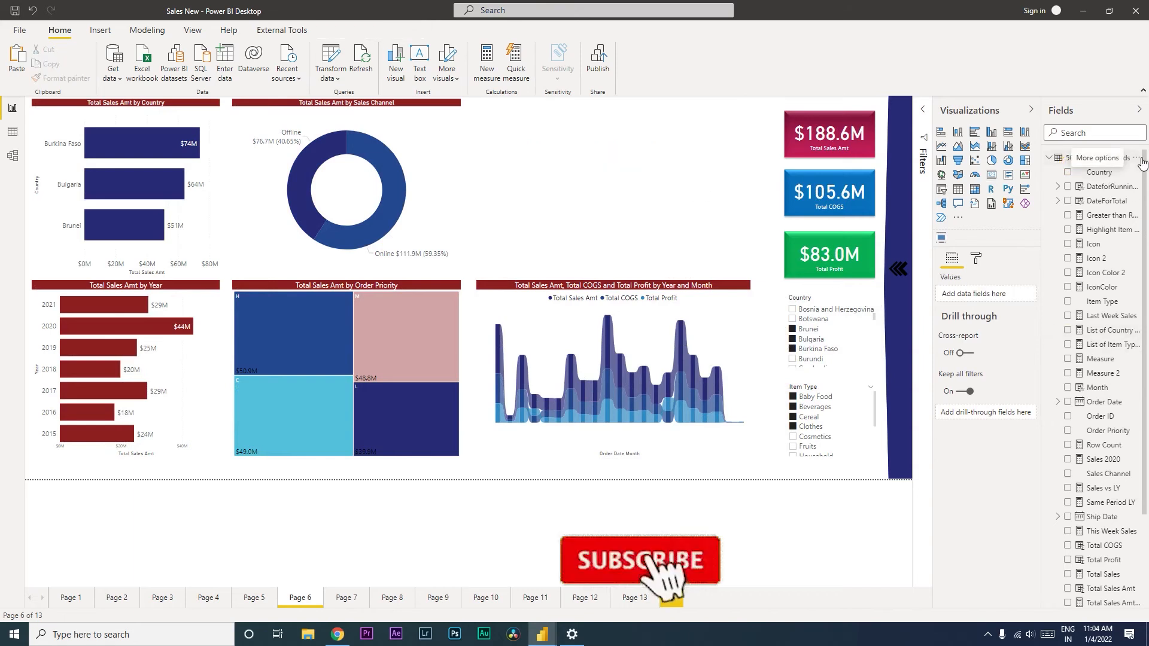
Create the measure Dynamic Title = "Sales for " & [List of Item Type values] & " in " & [List of Country values] in 50000 Sales Records
left_click(1136, 159)
left_click(1087, 169)
type("Dynamic")
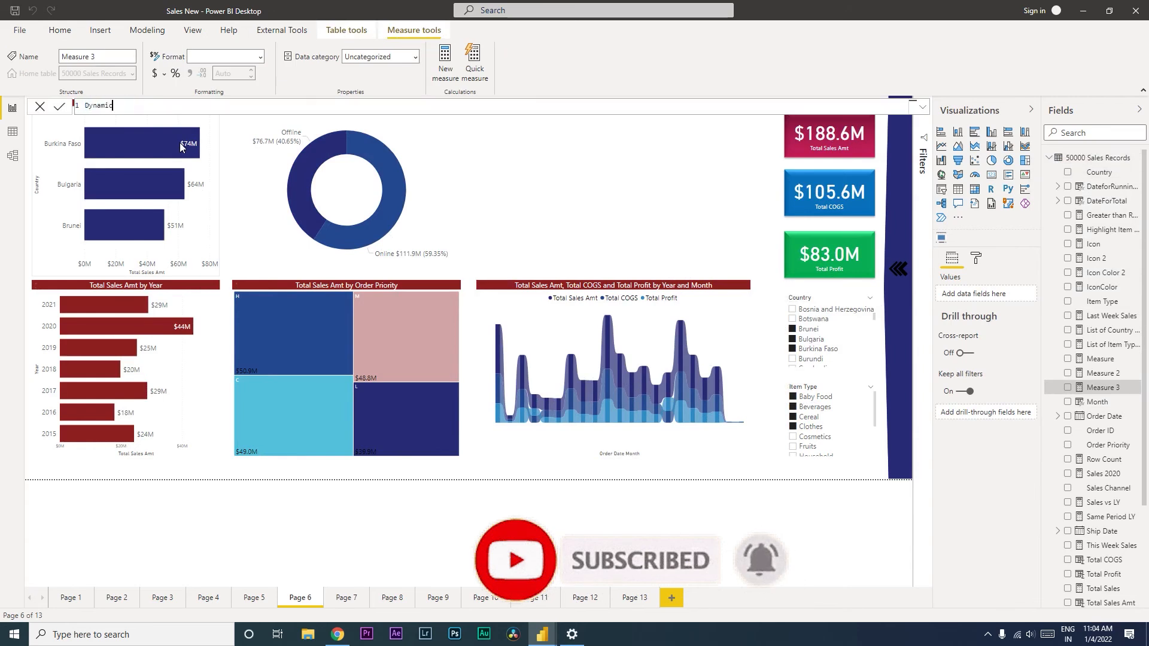
type(" Title ")
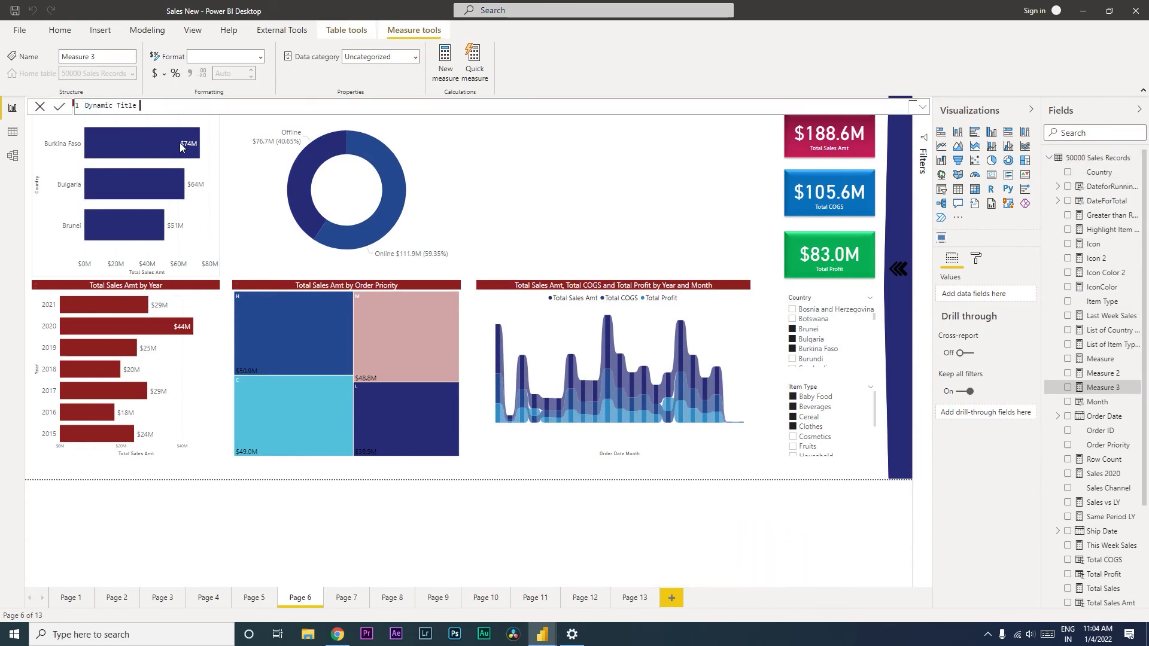
type("= \"Sales for \" & list")
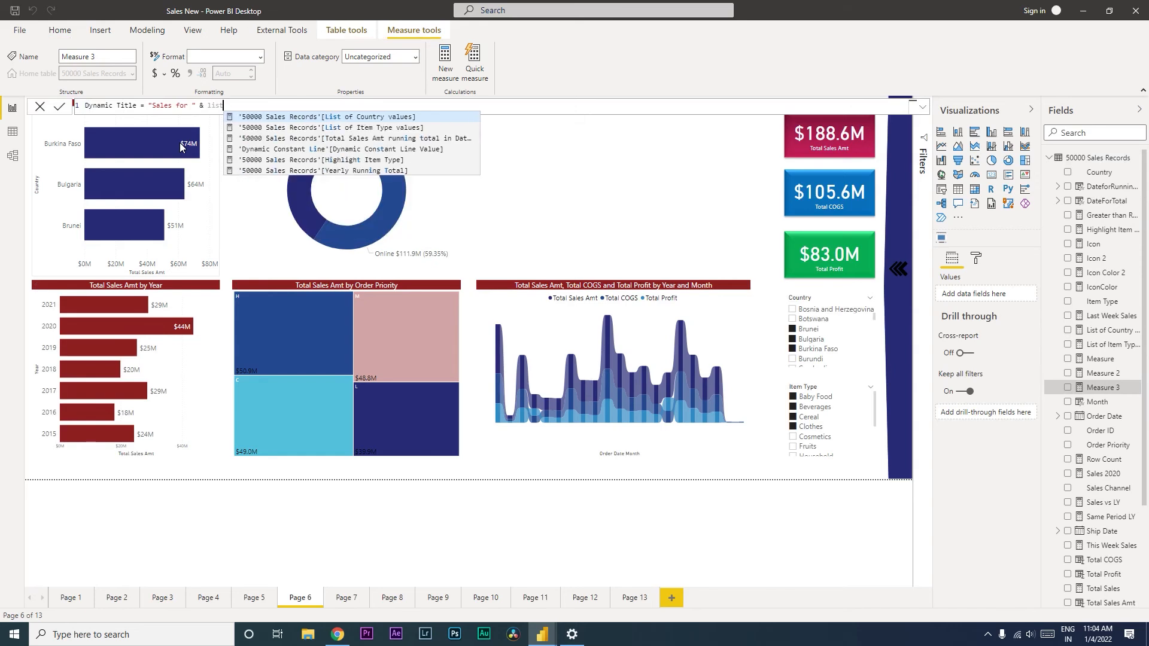
mouse_move(179, 143)
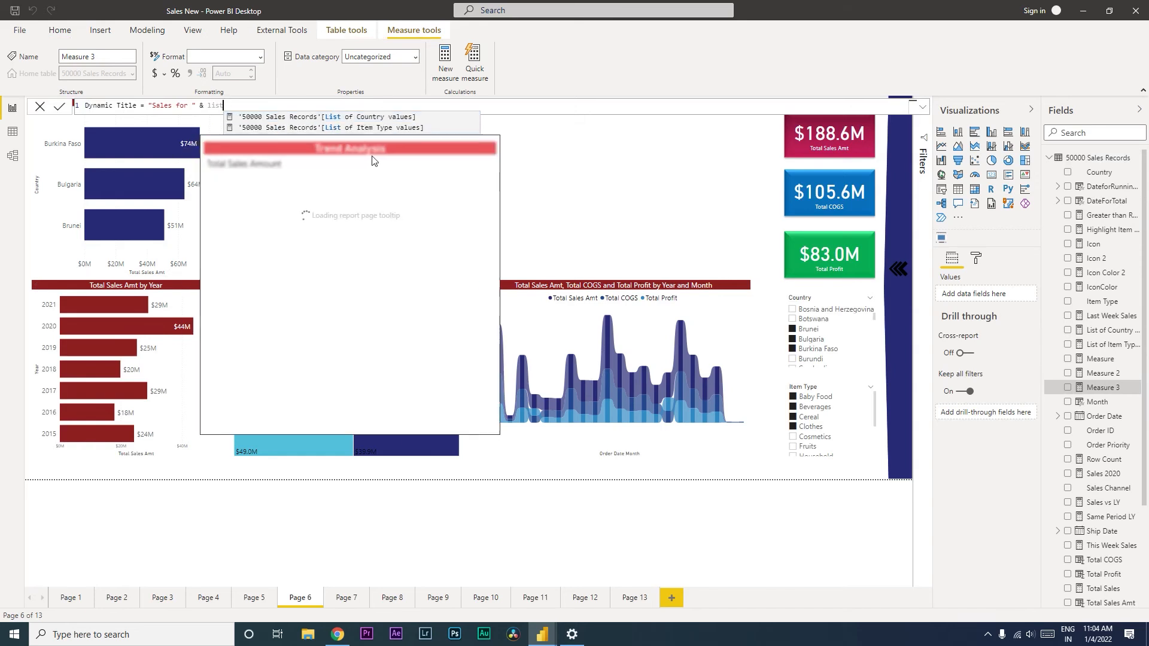
left_click(371, 127)
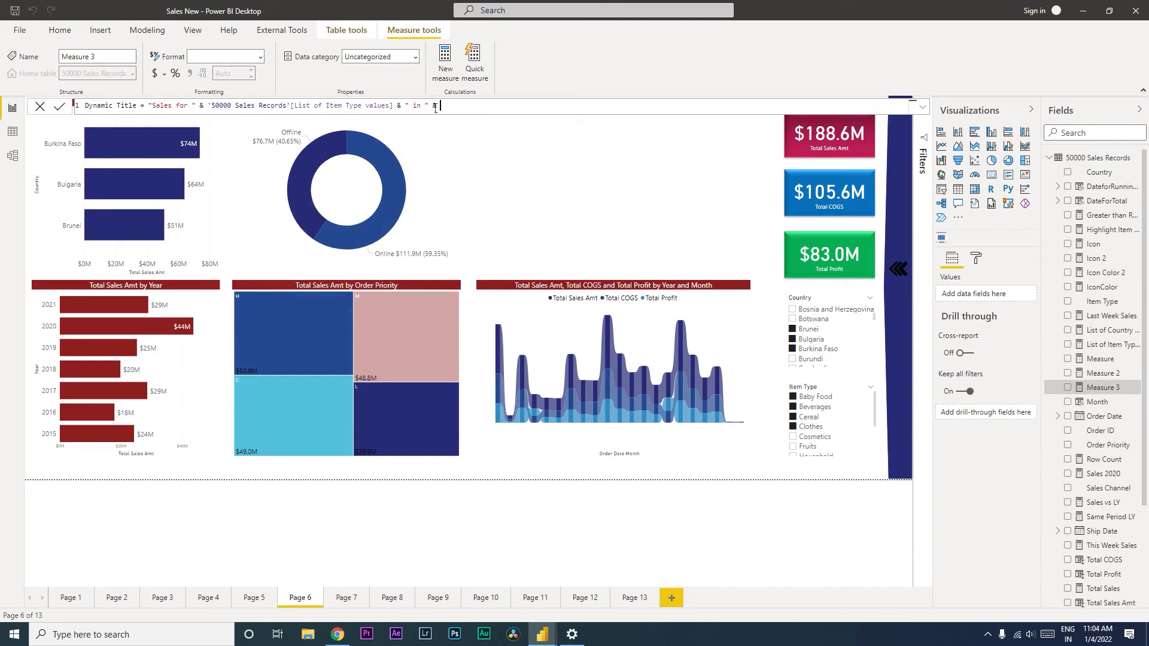
type("ountry")
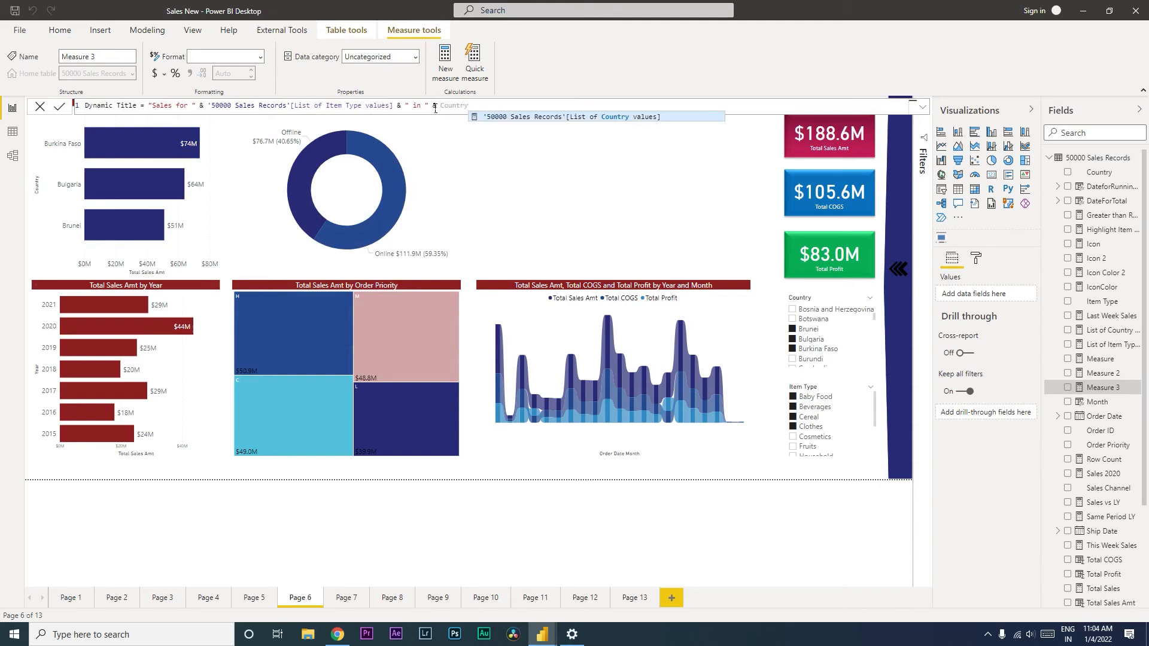
key("Tab")
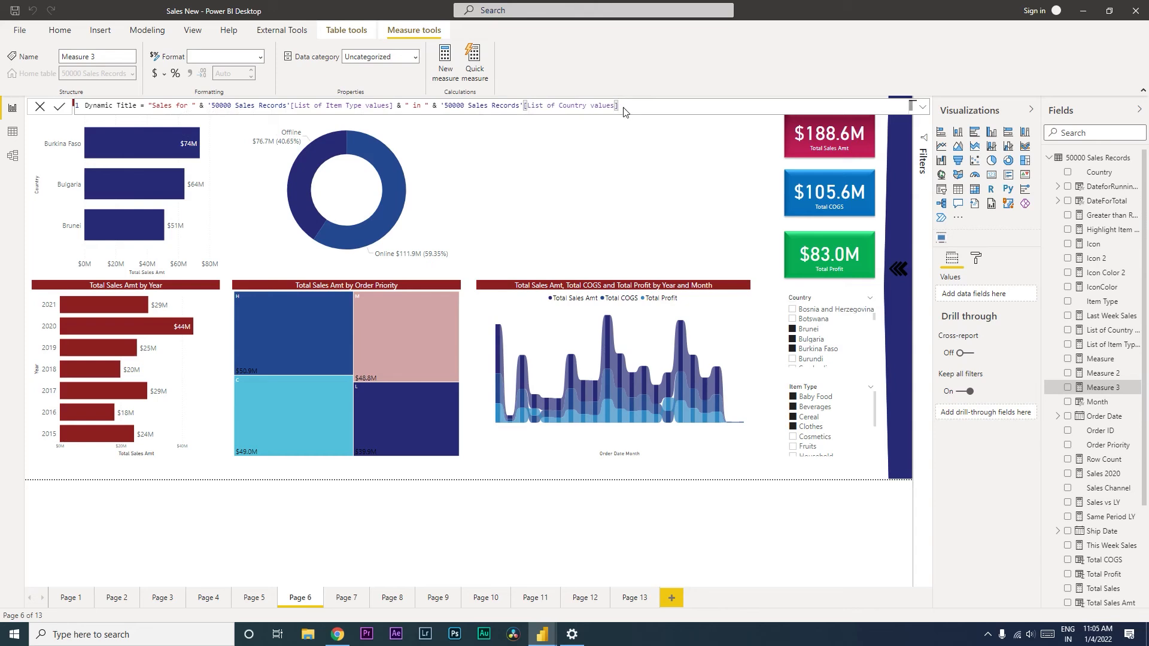
left_click(617, 155)
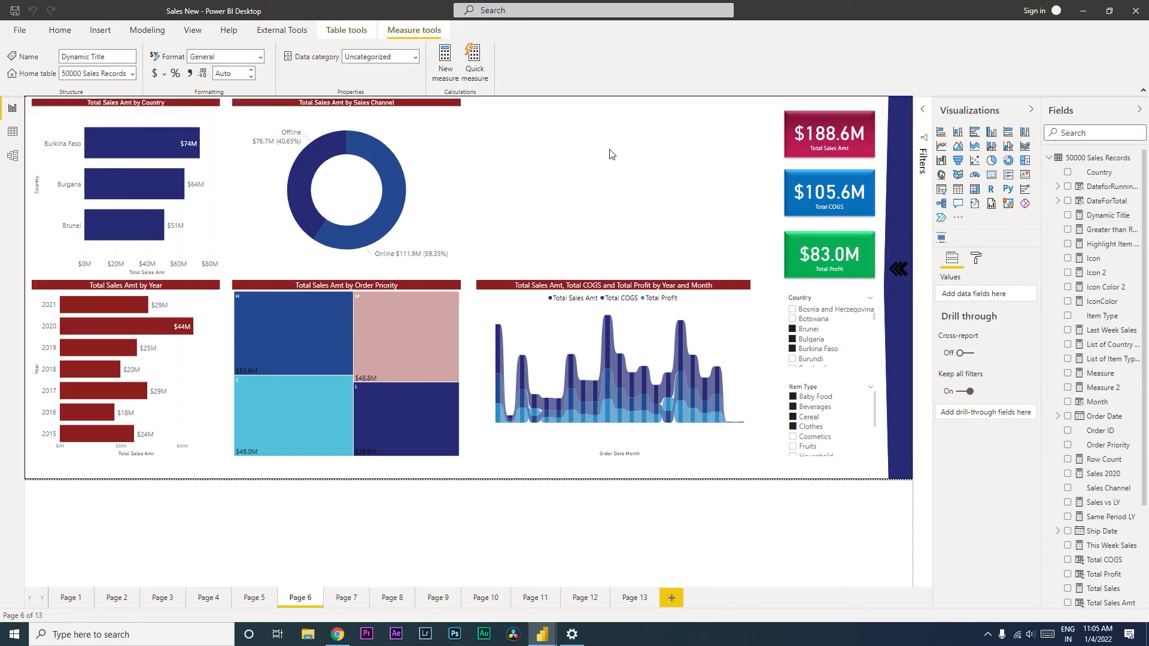
Add a wide card showing Dynamic Title in the empty area beside the donut chart and turn off its category label
left_click(992, 174)
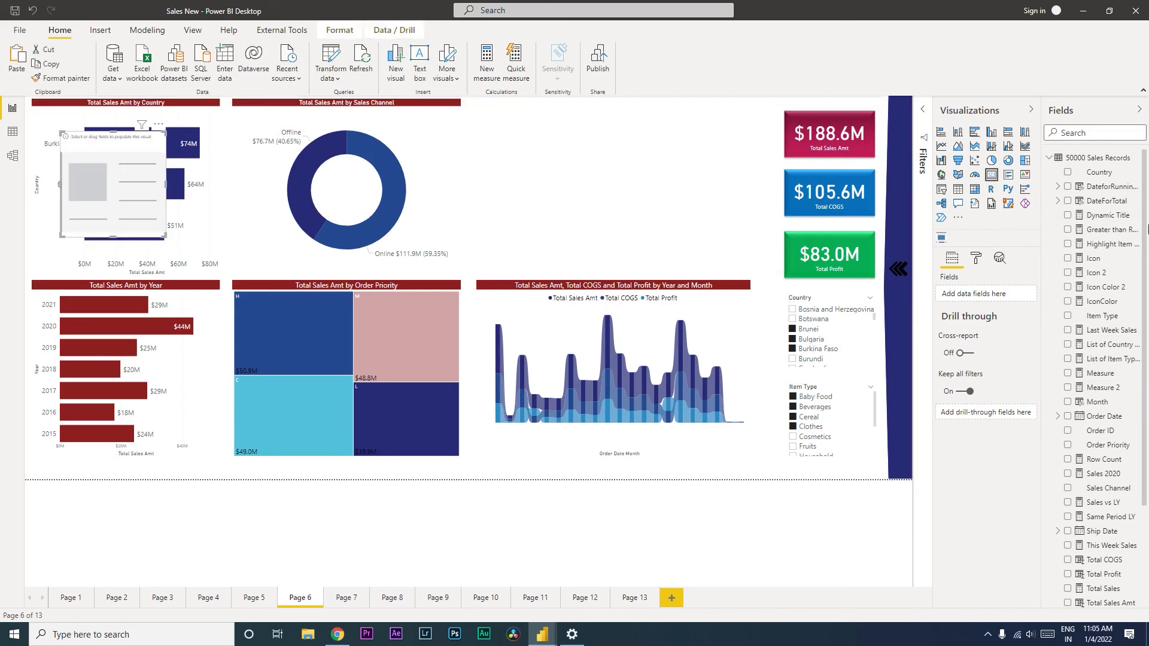
left_click(1067, 215)
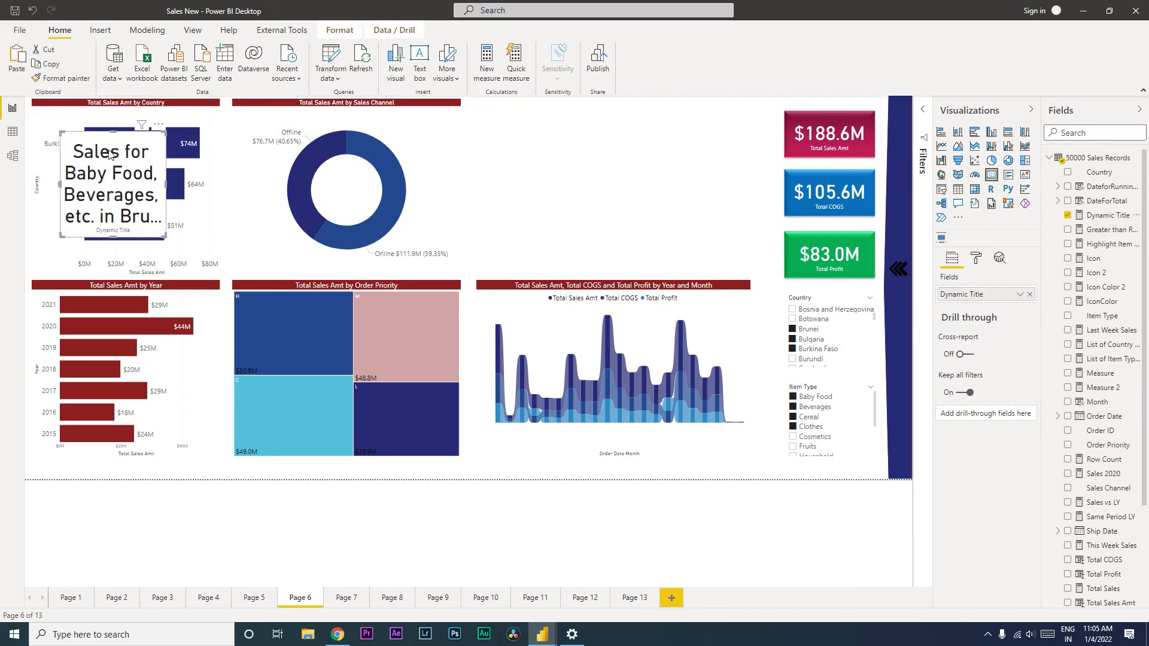
left_click_drag(132, 156, 759, 167)
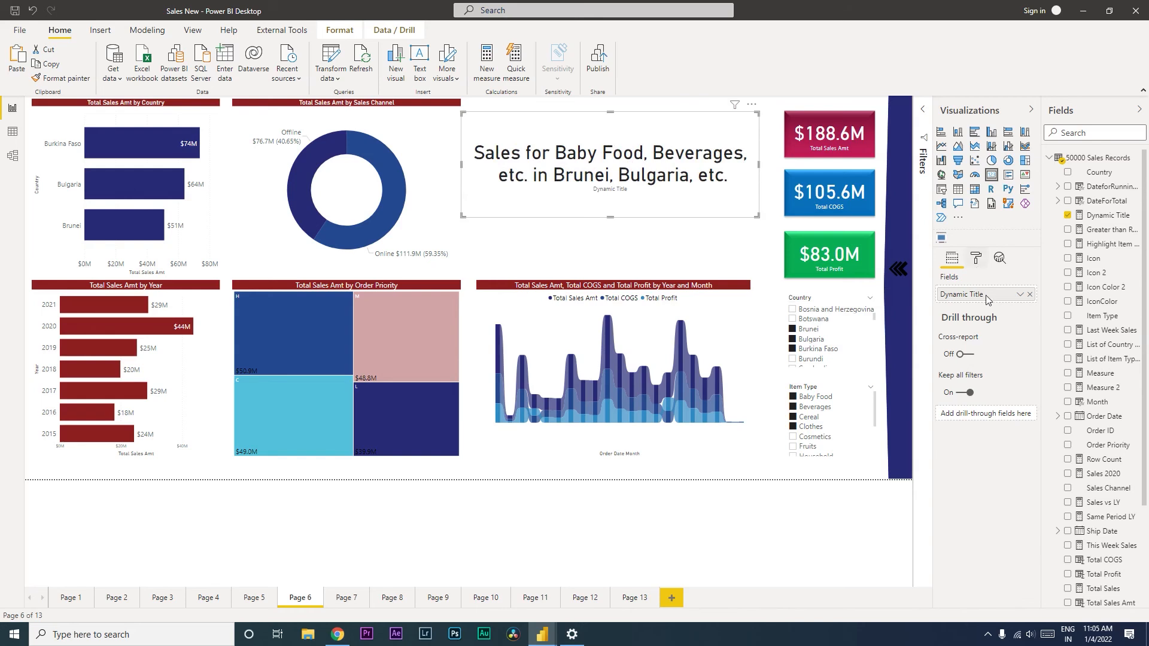
left_click(976, 258)
left_click(1011, 348)
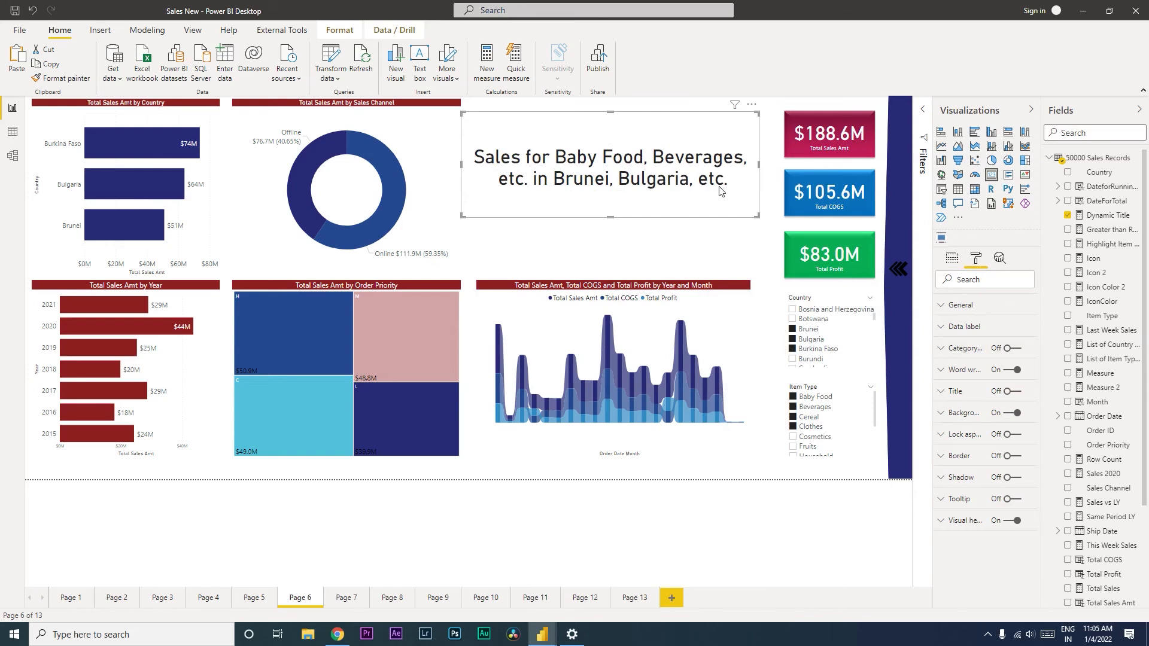
Deselect Brunei, Bulgaria and Burkina Faso in the Country slicer and filter the report to Egypt
left_click(796, 330)
left_click(798, 340)
left_click(798, 348)
scroll(831, 335, "down", 4)
scroll(831, 335, "down", 2)
left_click(799, 321)
Clear the current choices in the Item Type slicer and filter the report to Cereal only
left_click(798, 419)
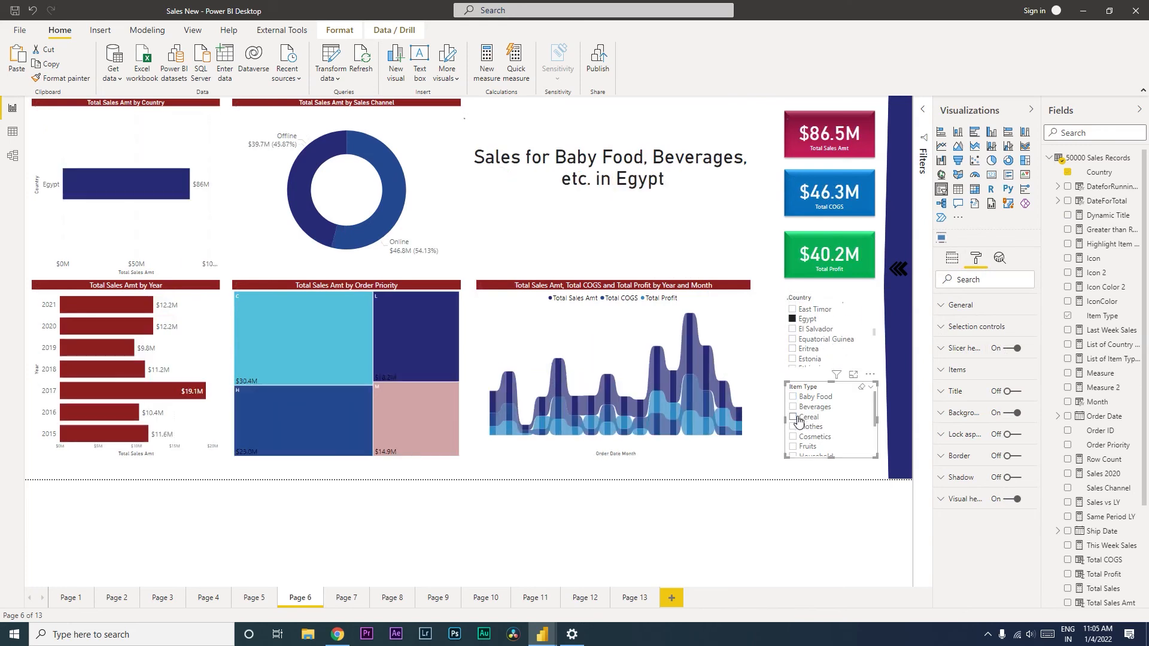
left_click(798, 419)
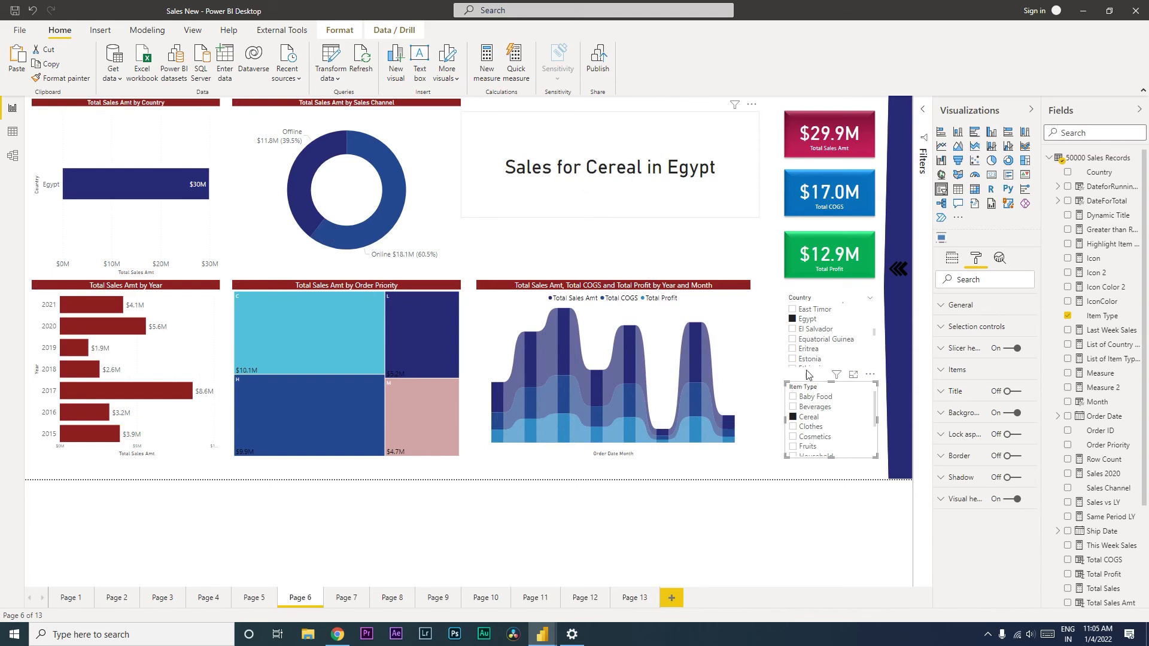
mouse_move(836, 375)
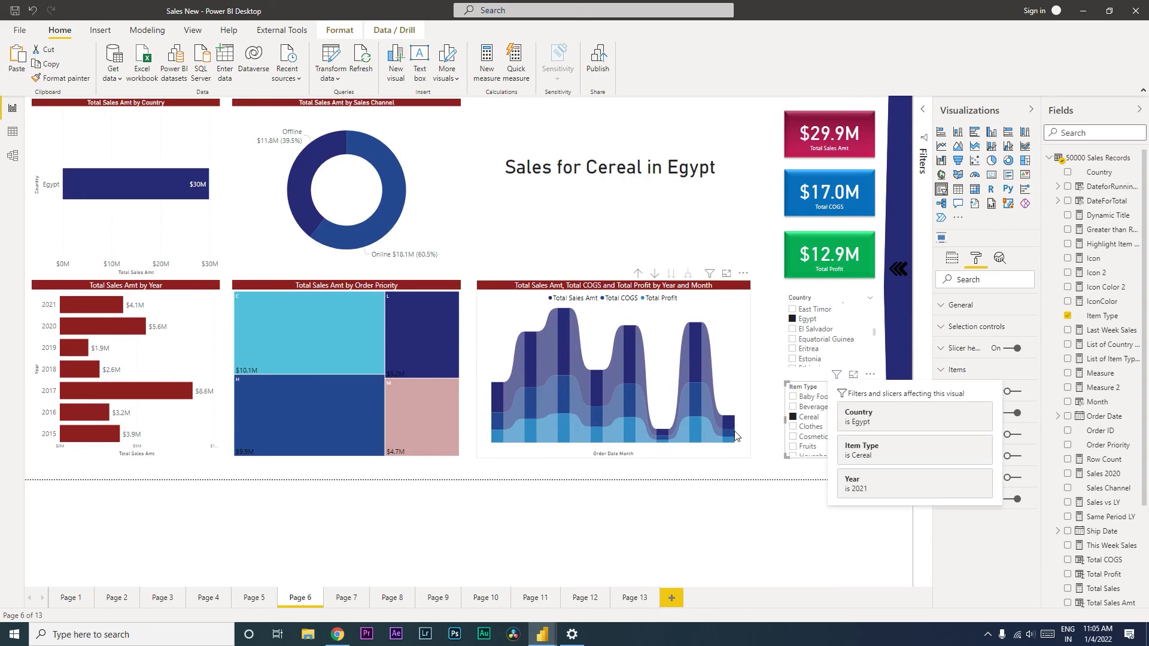
left_click(656, 186)
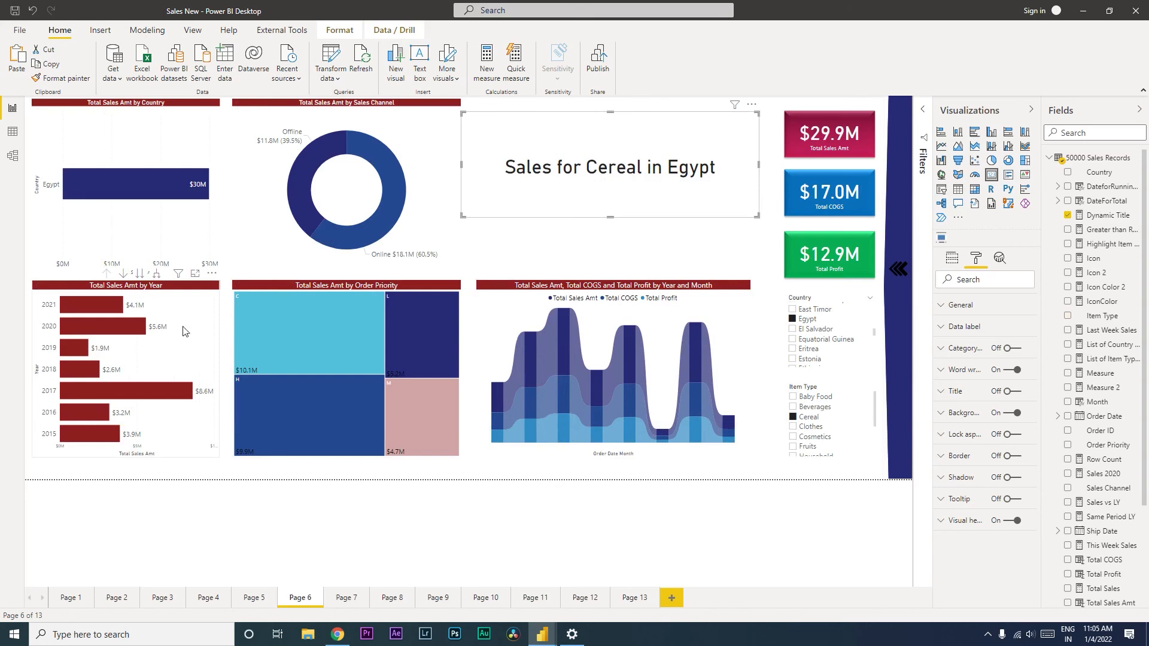
Remove the field-based title from the bar chart on Page 13, leaving the static title text Sales
left_click(632, 598)
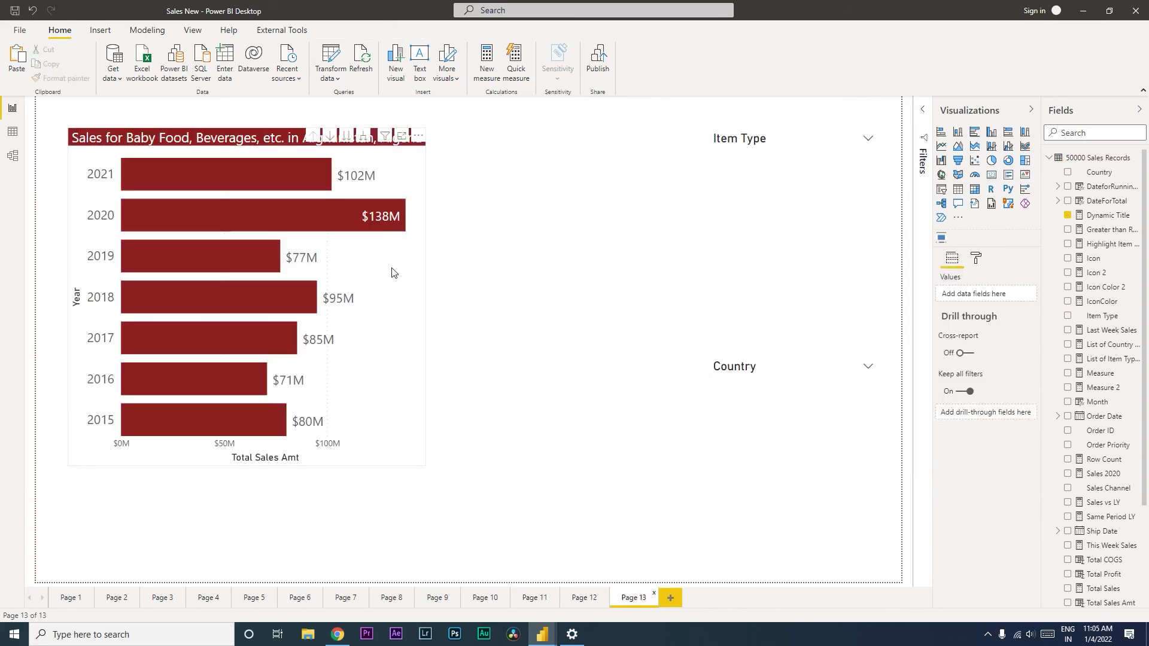
left_click(198, 145)
left_click(976, 258)
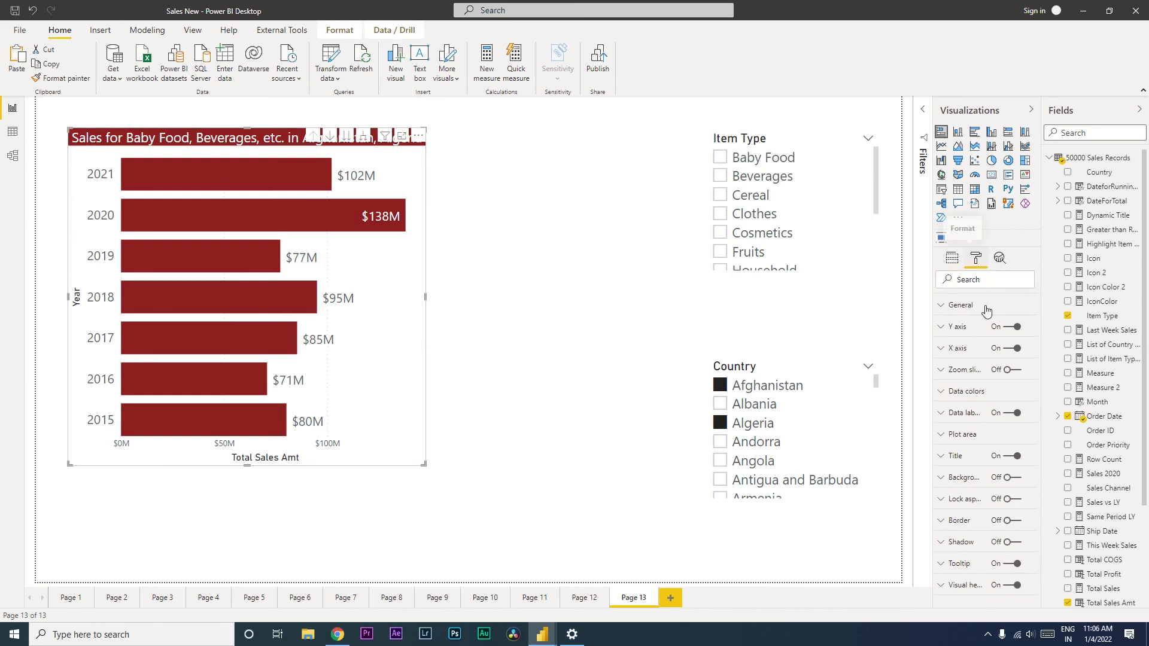
left_click(1012, 457)
left_click(947, 458)
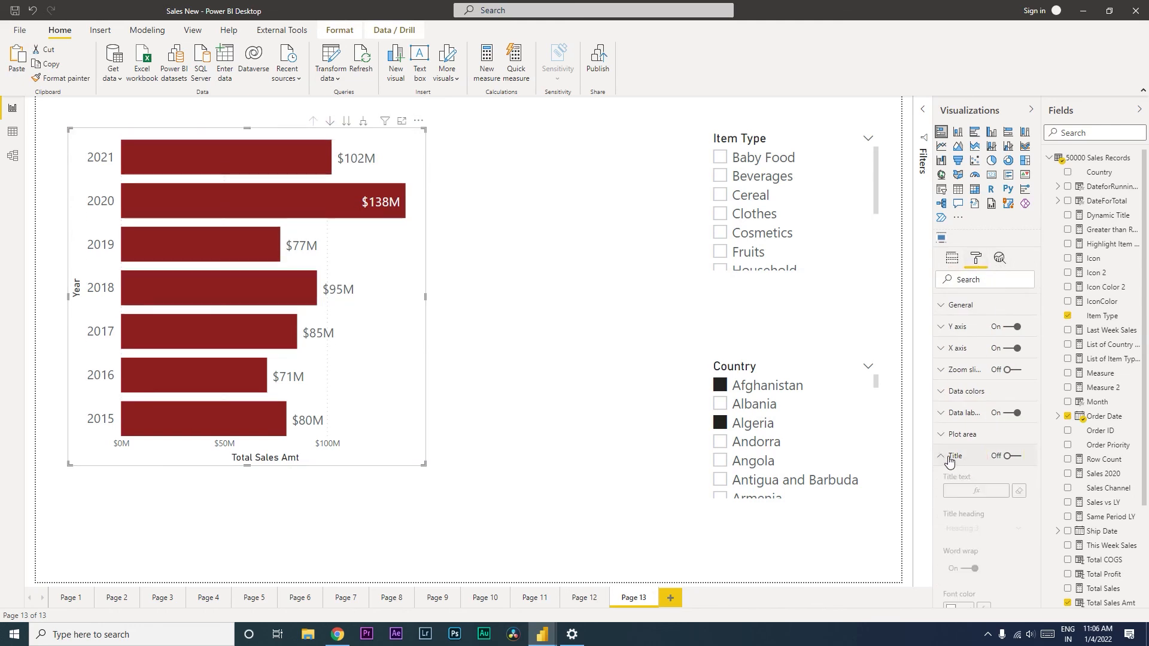
left_click(1013, 457)
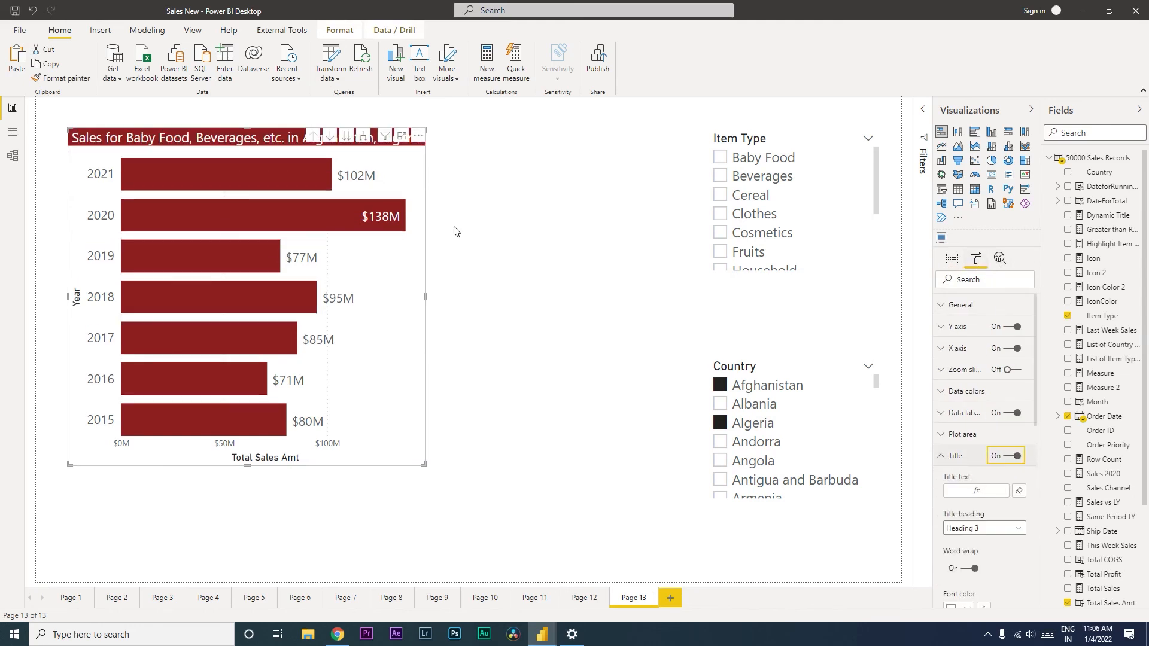
left_click(1019, 492)
left_click(966, 491)
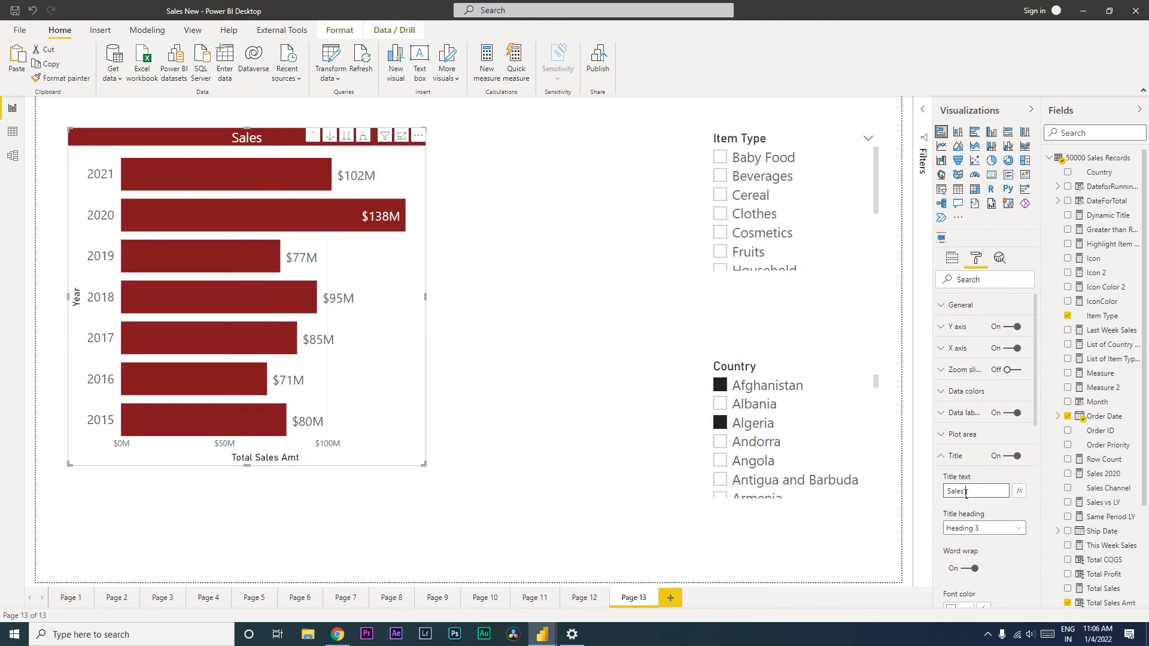
left_click(489, 324)
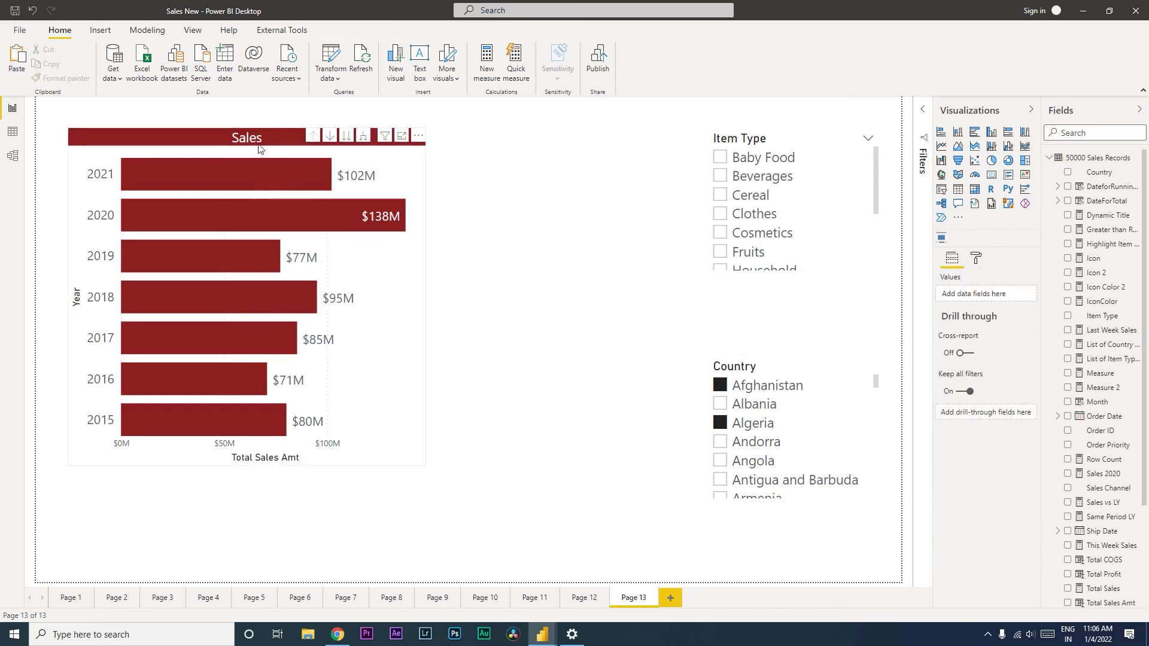
Base the bar chart's title text on a field value, using the Dynamic Title measure
left_click(258, 152)
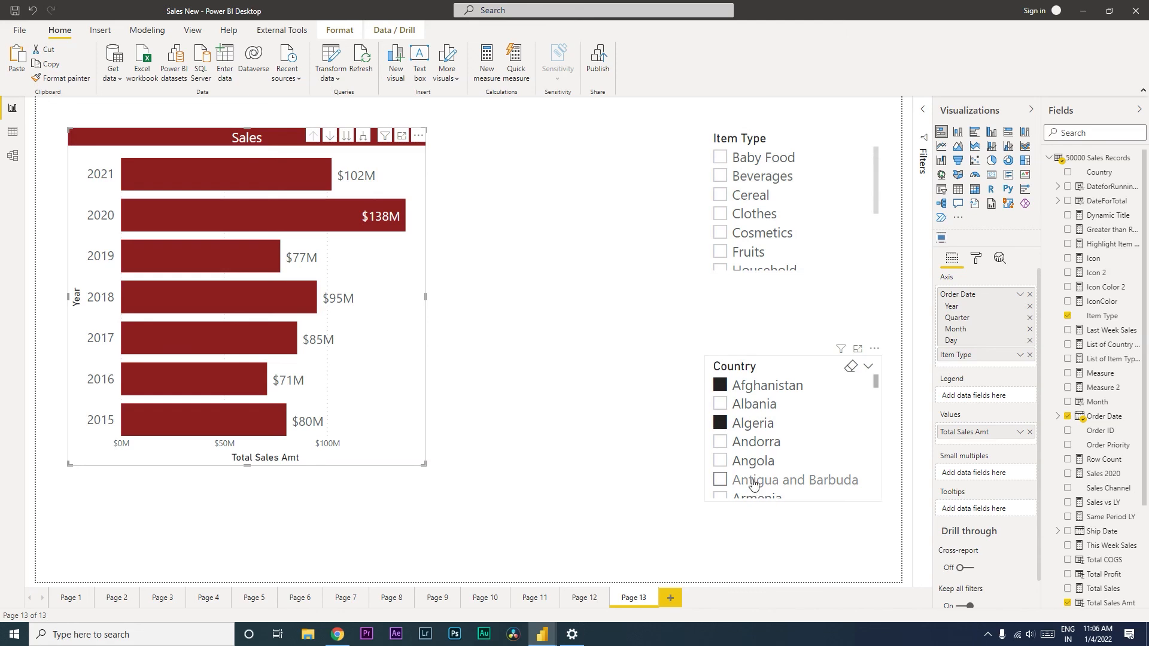
left_click(978, 264)
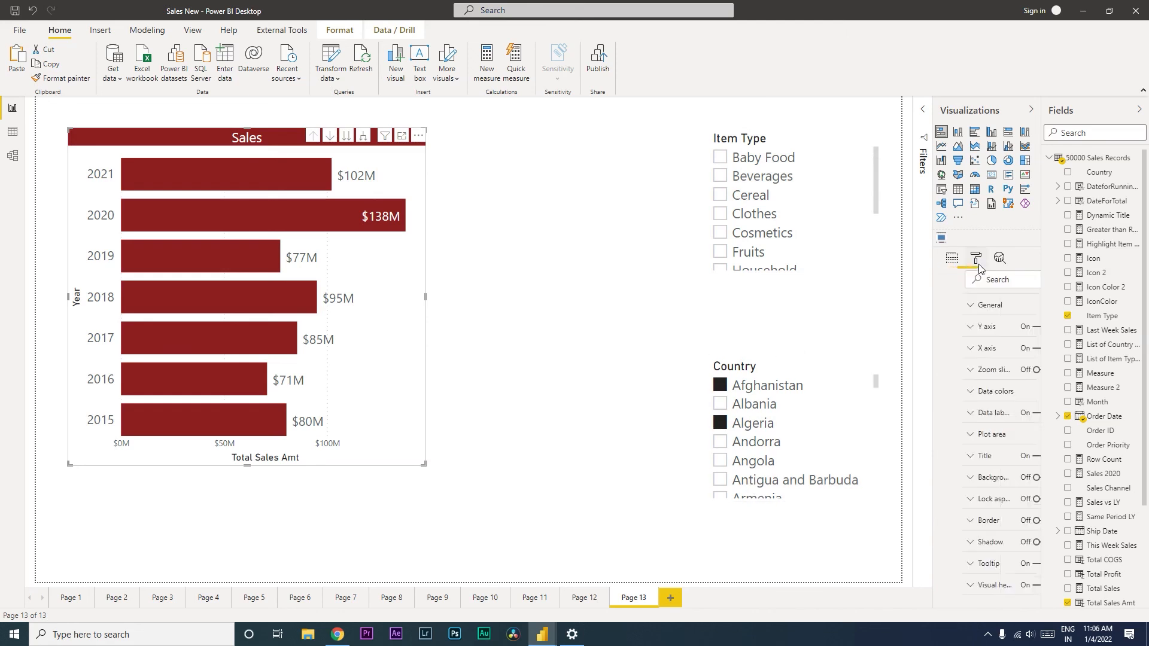
left_click(1138, 109)
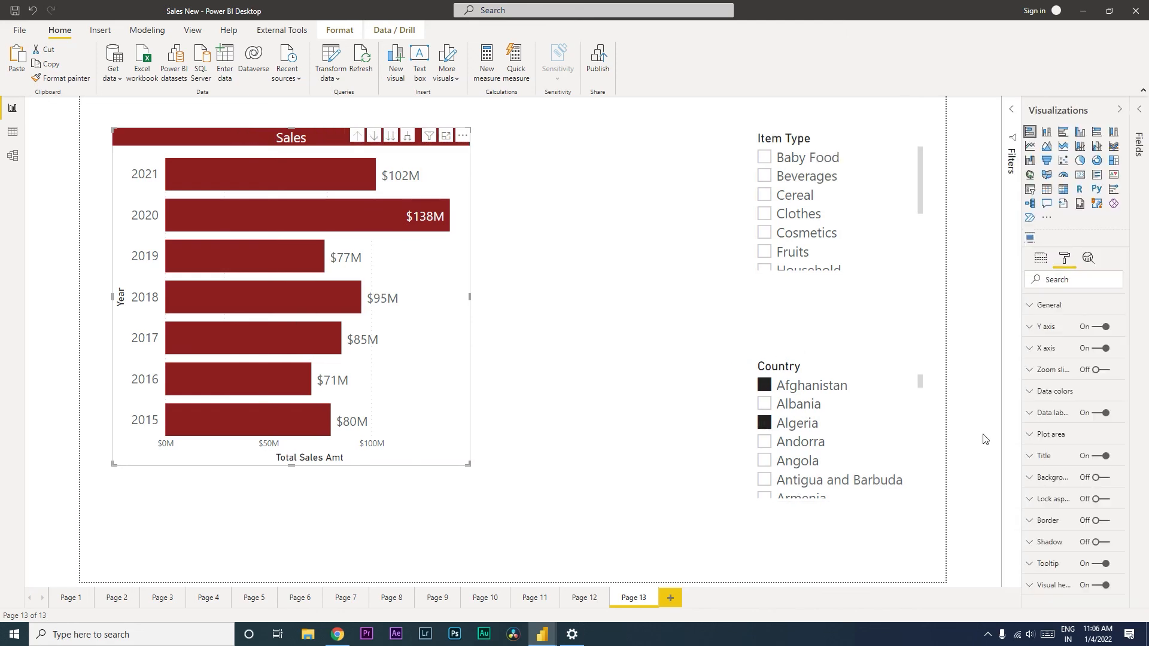
left_click(1031, 458)
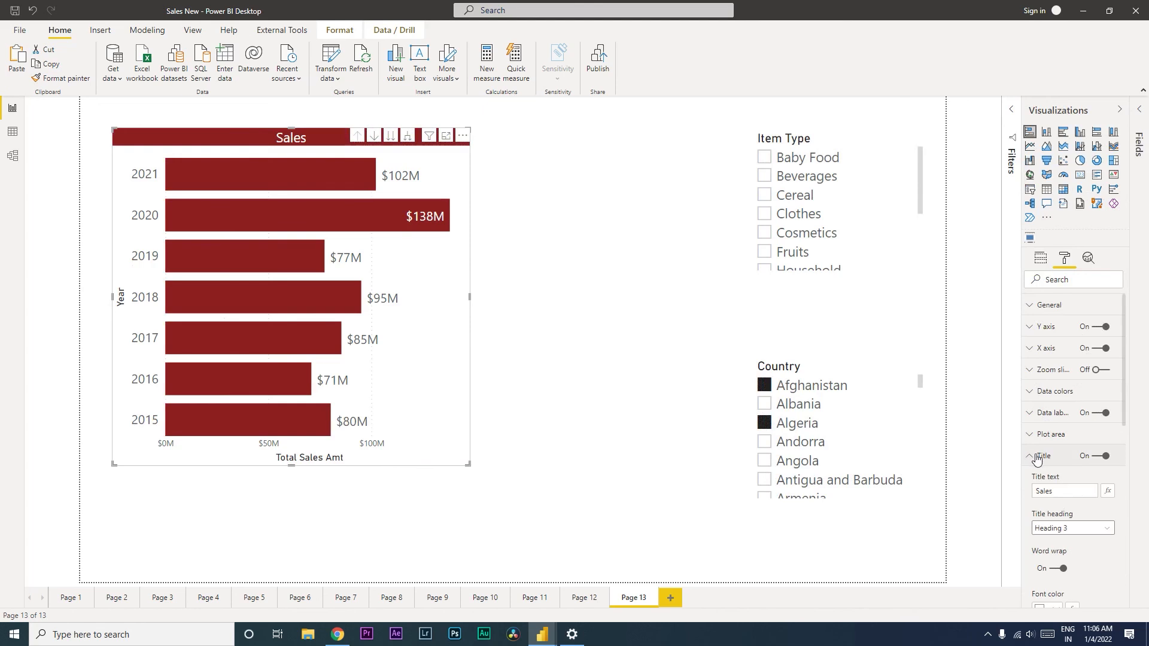
left_click(1112, 496)
left_click_drag(424, 130, 637, 117)
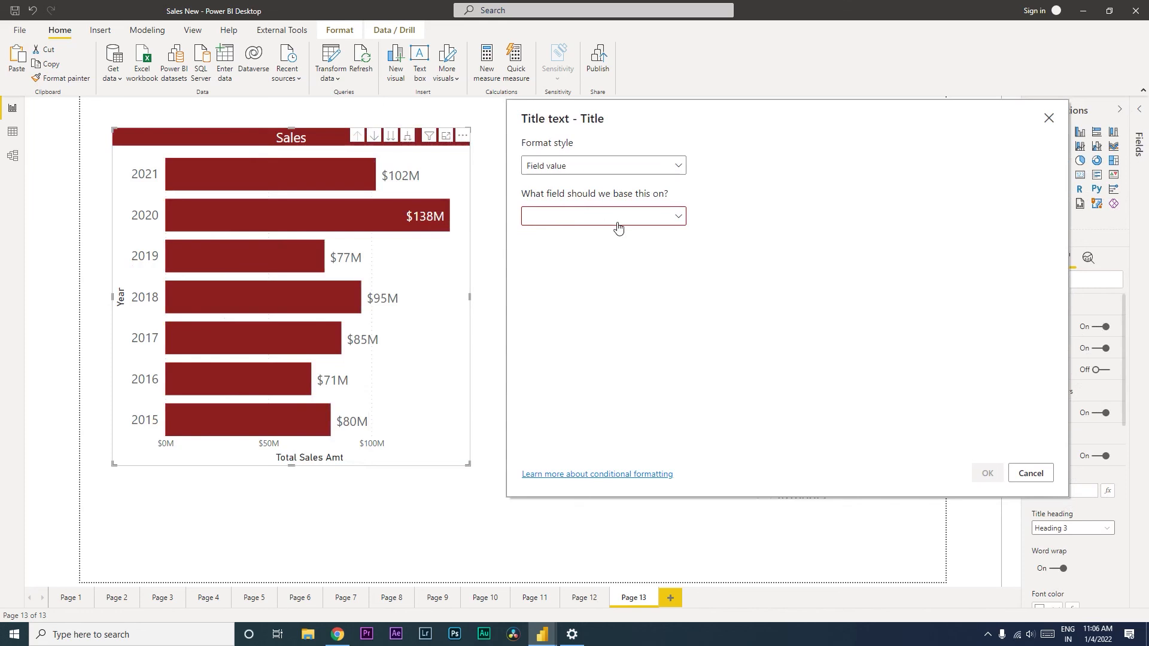
left_click(637, 219)
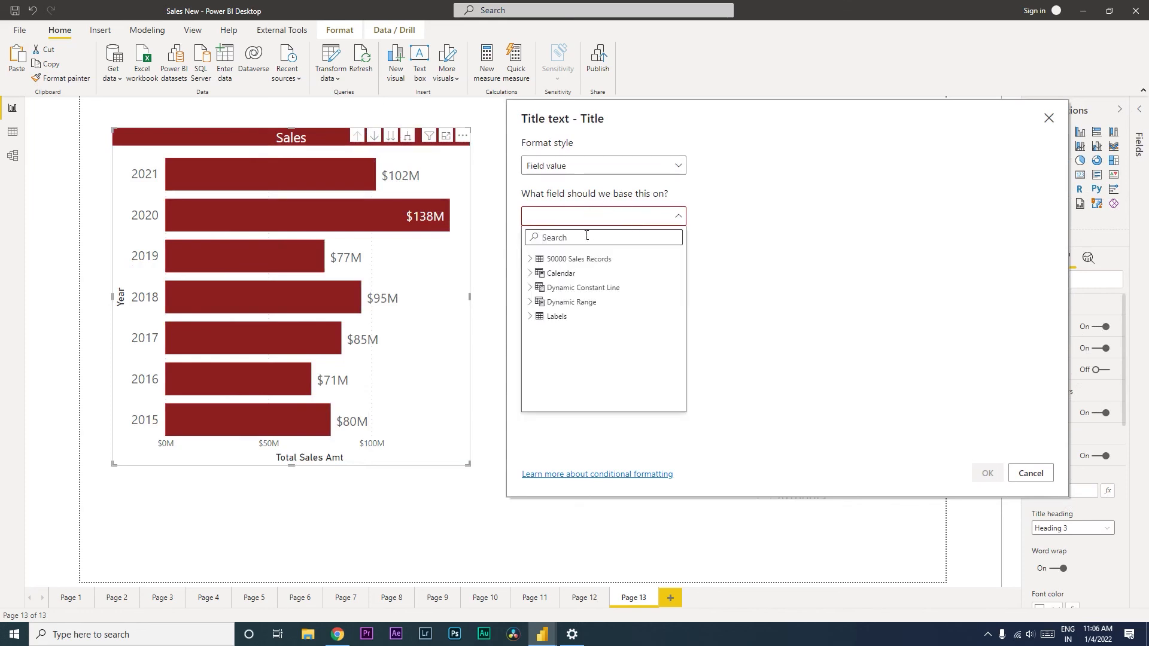
type("dya")
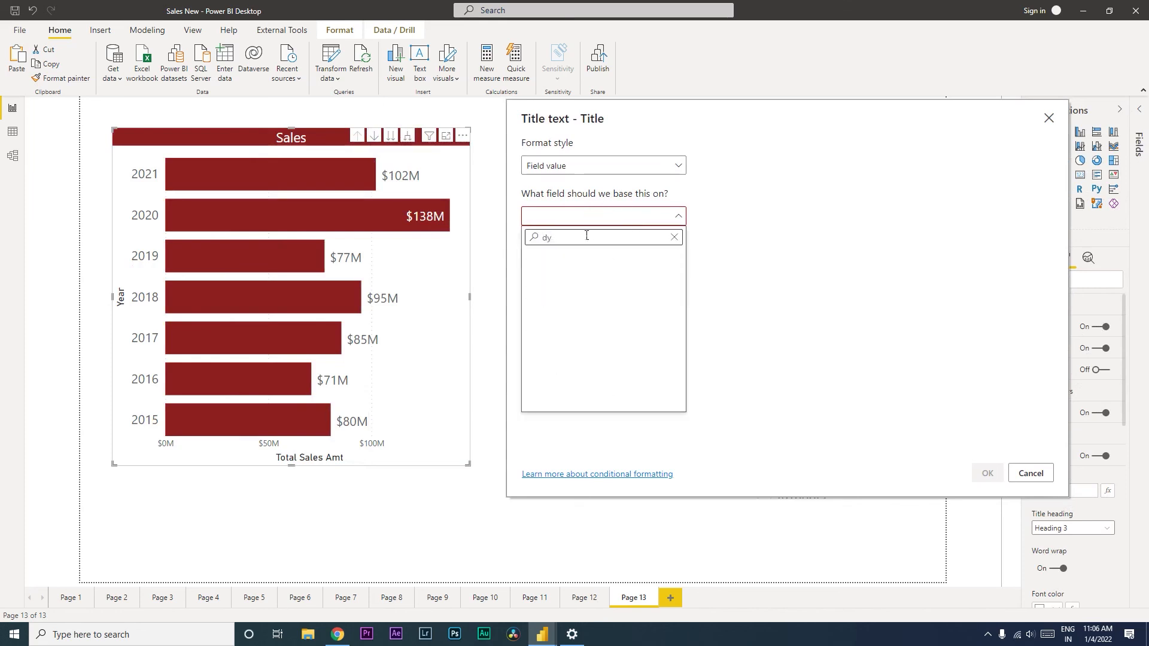
left_click(579, 274)
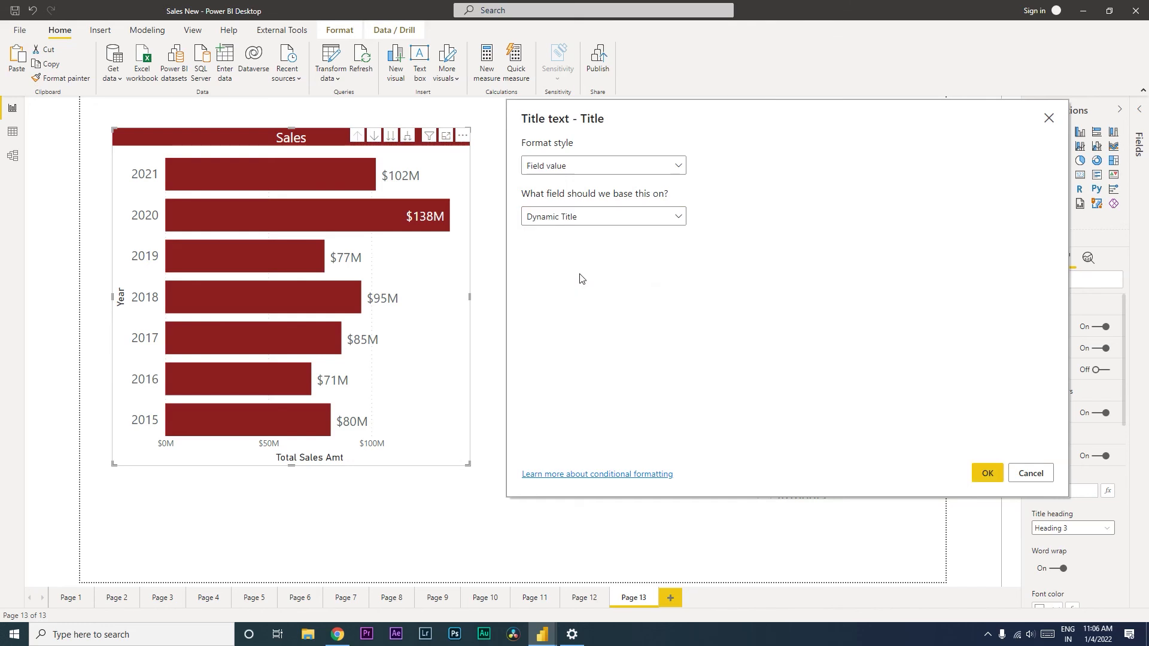
left_click(987, 473)
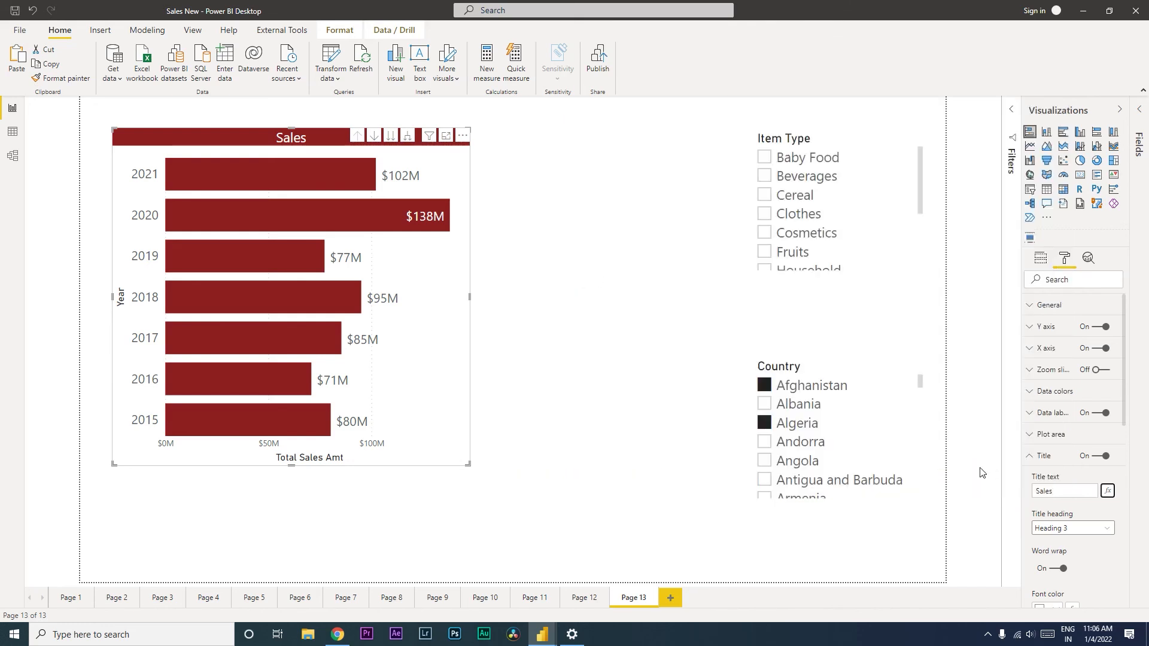
left_click(547, 225)
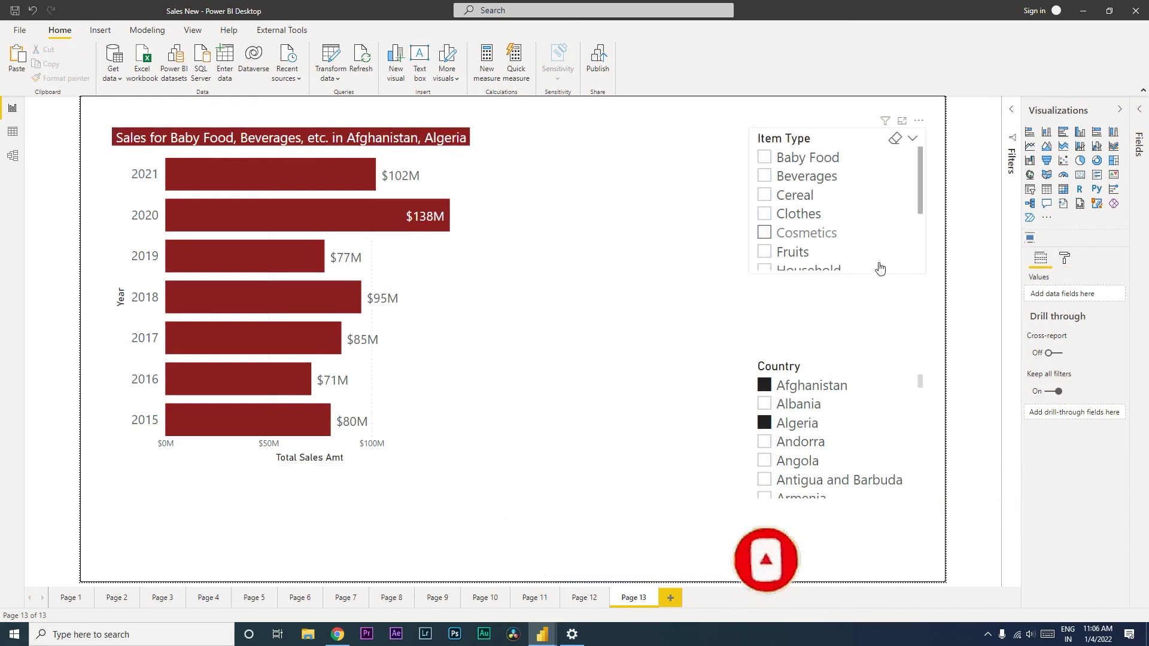
Clear the Country selections on Page 13 and filter the chart to India and the item type Clothes
left_click(771, 392)
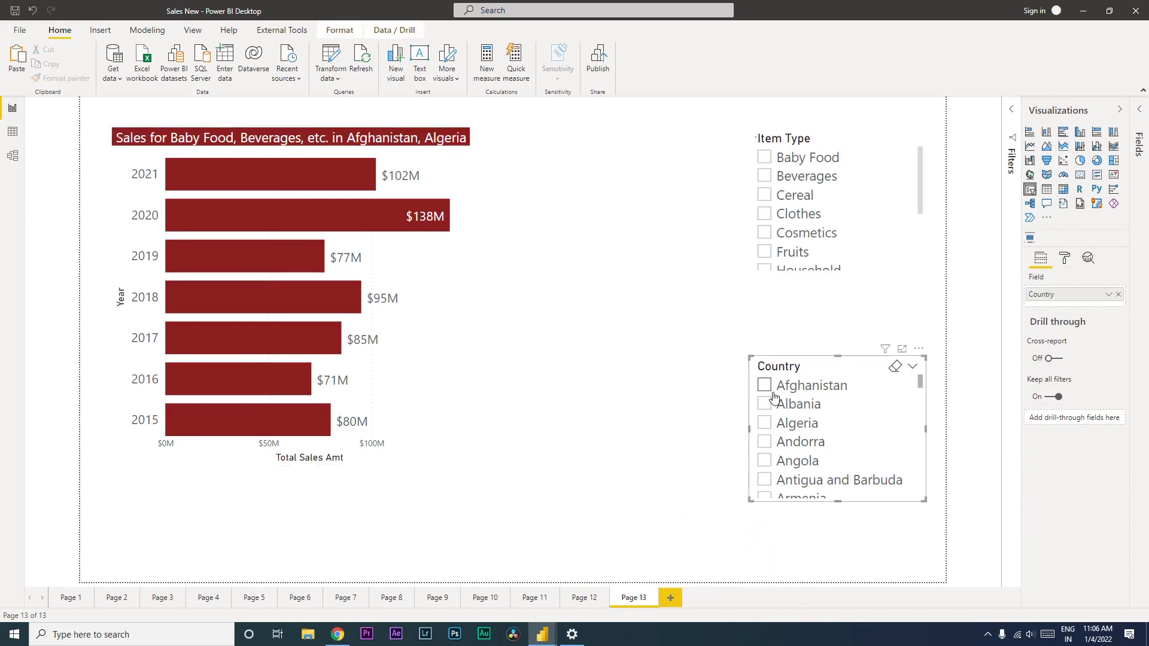
scroll(778, 419, "down", 15)
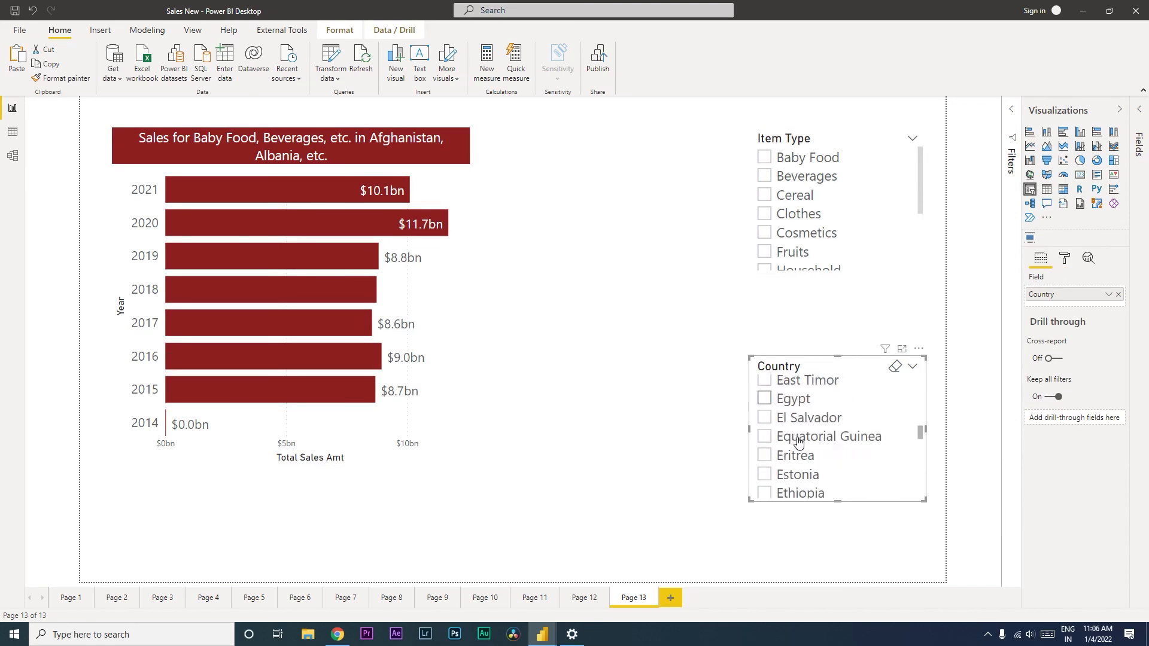
left_click(764, 456)
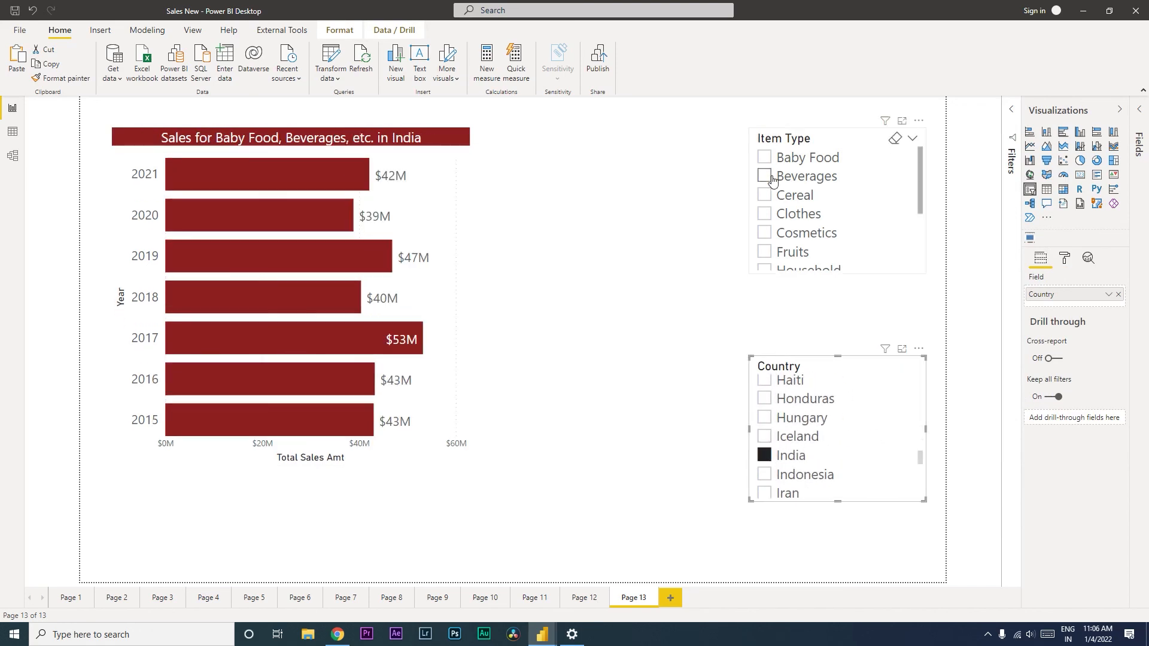
left_click(766, 215)
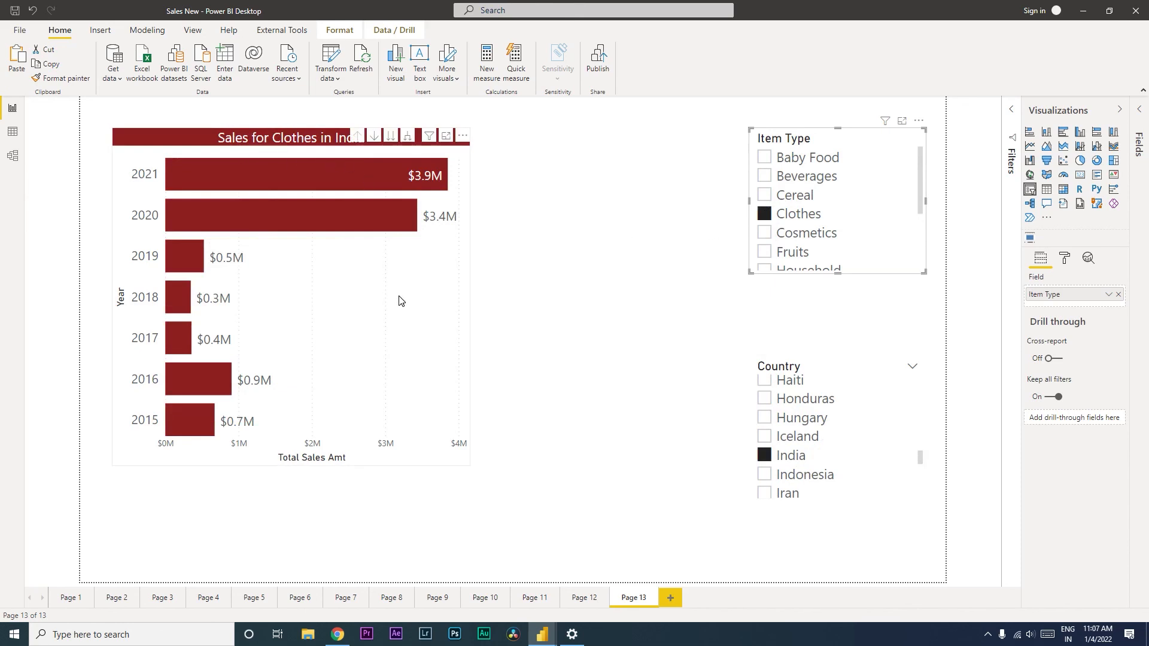
left_click(588, 337)
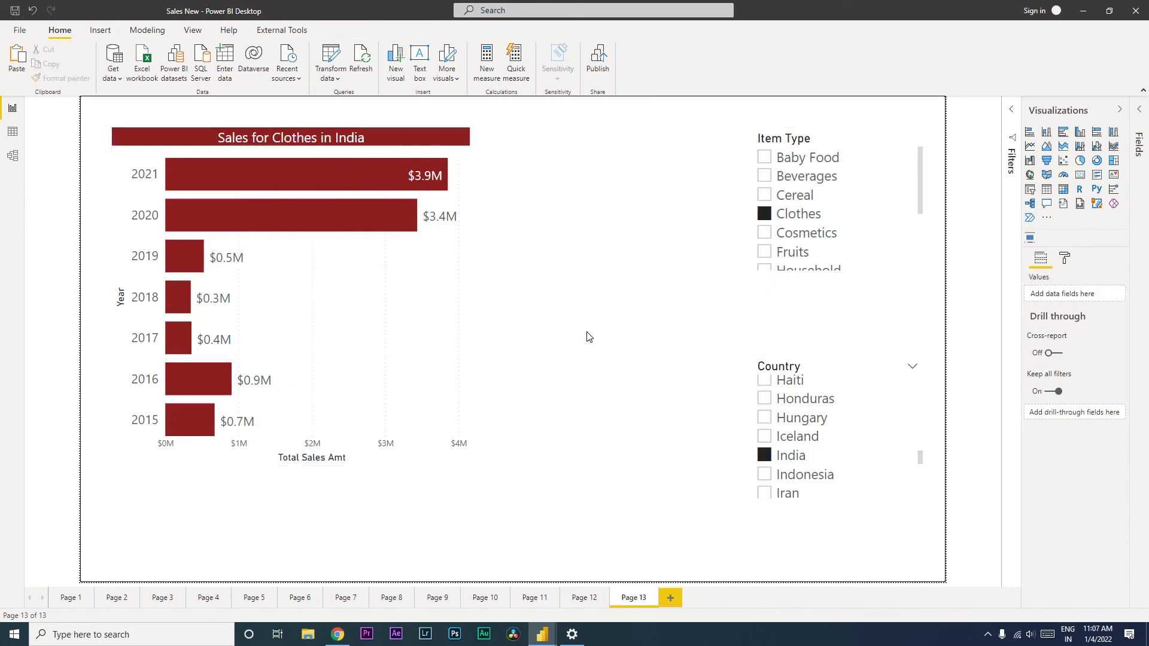